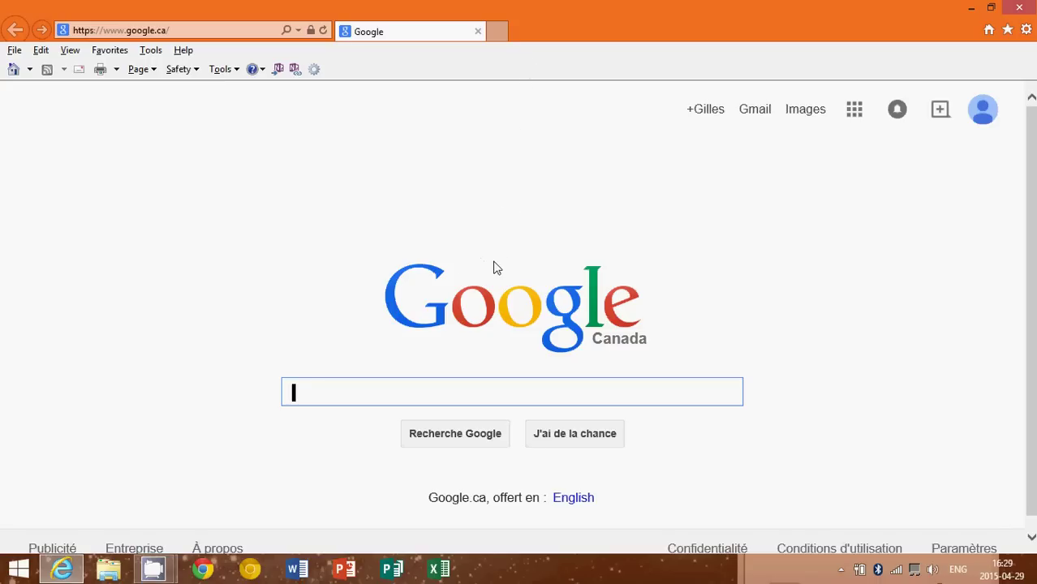
# Enable the Google Toolbar add-on from the toolbar context menu so its search row appears
pyautogui.rightClick(604, 67)
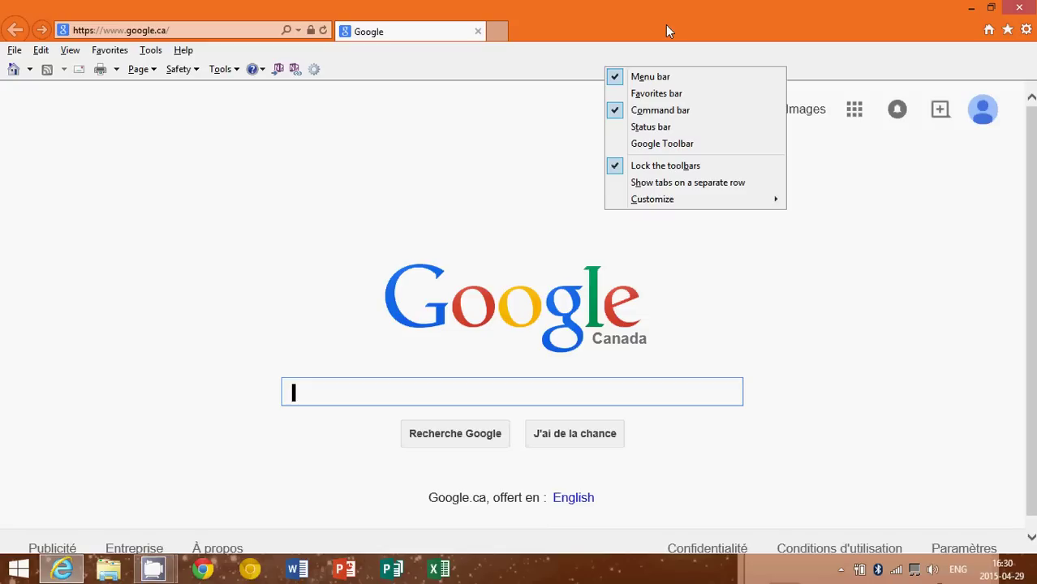
pyautogui.click(668, 144)
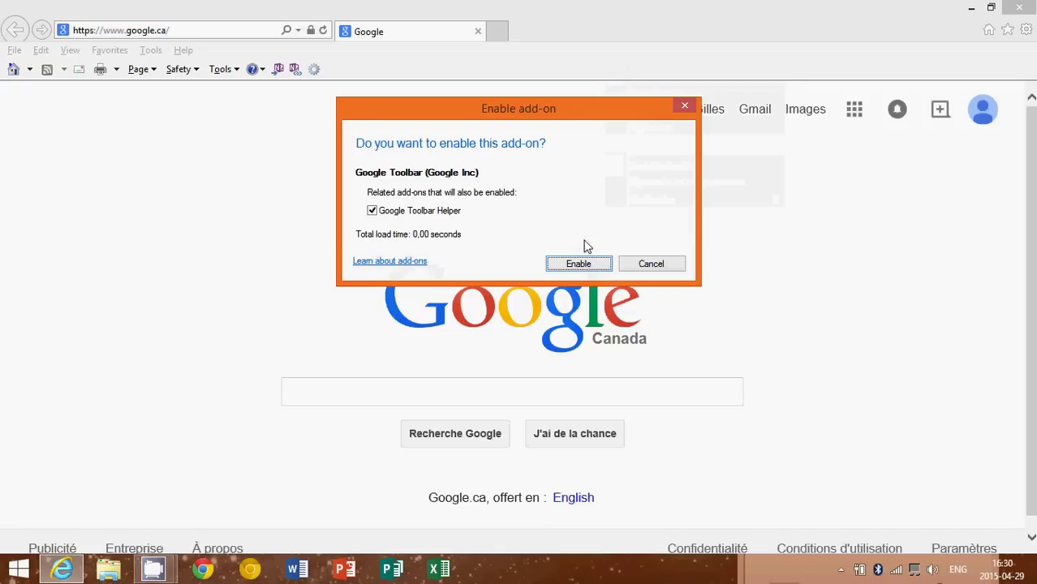
pyautogui.click(578, 263)
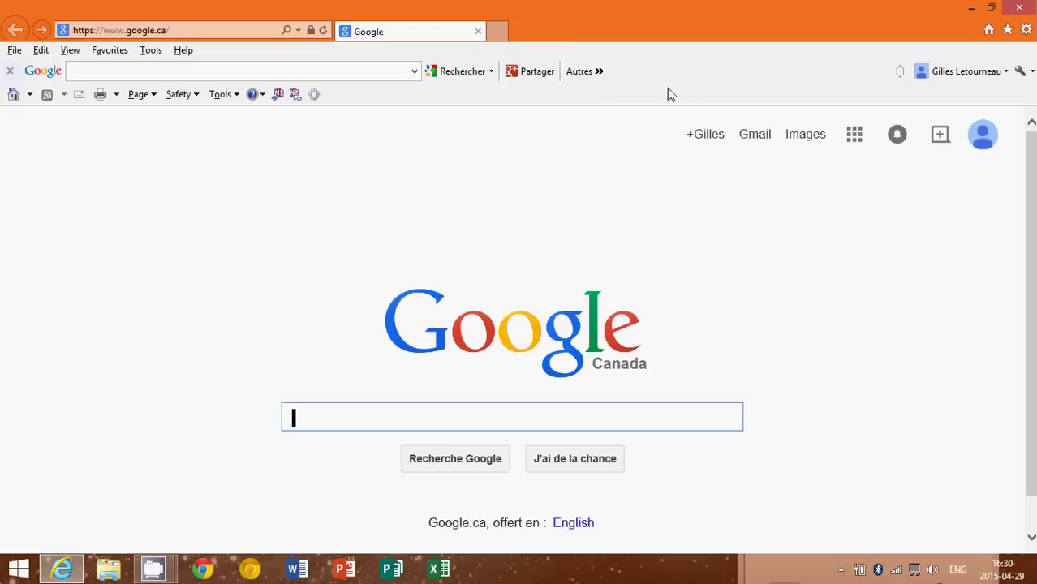
# Open Programs and Features from the Start button's right-click quick-links menu
pyautogui.press('super+c')
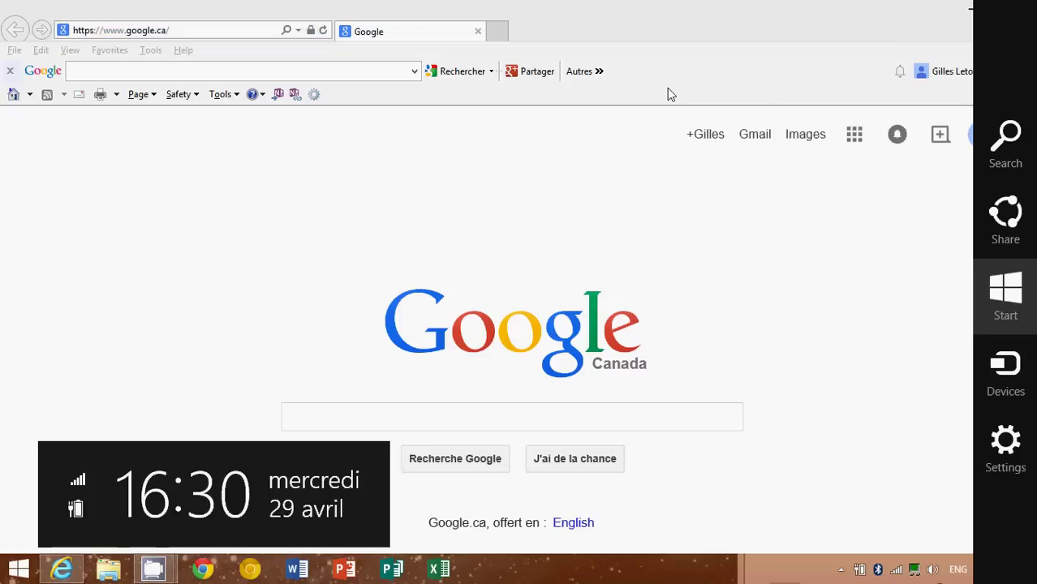
pyautogui.press('Escape')
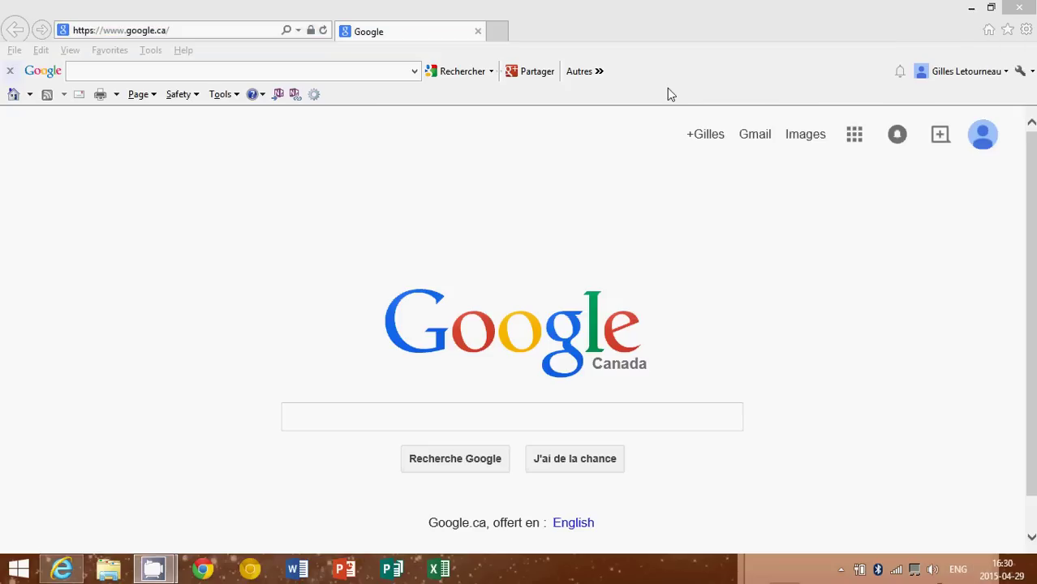
pyautogui.rightClick(18, 570)
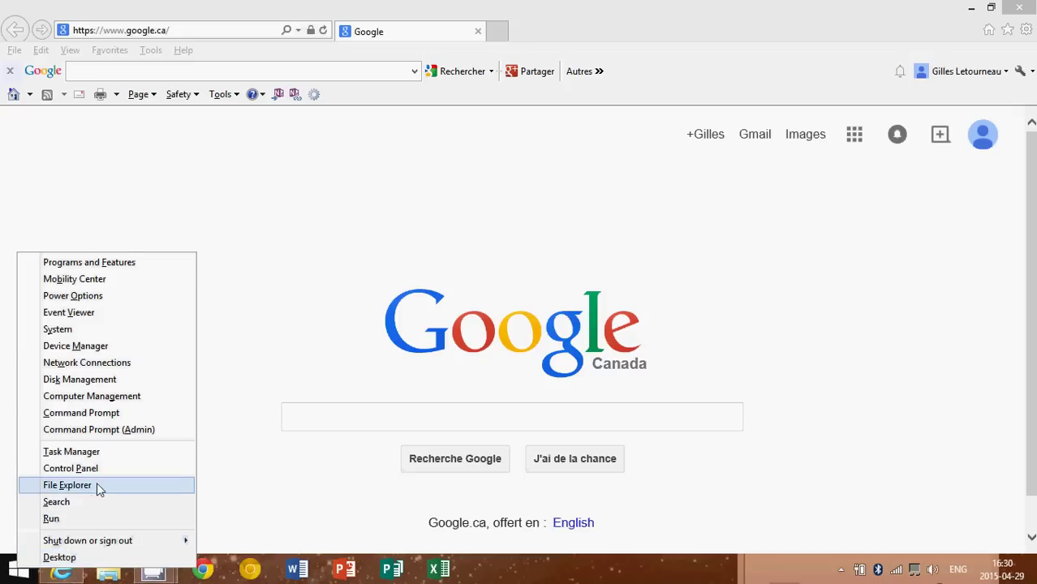
pyautogui.click(151, 267)
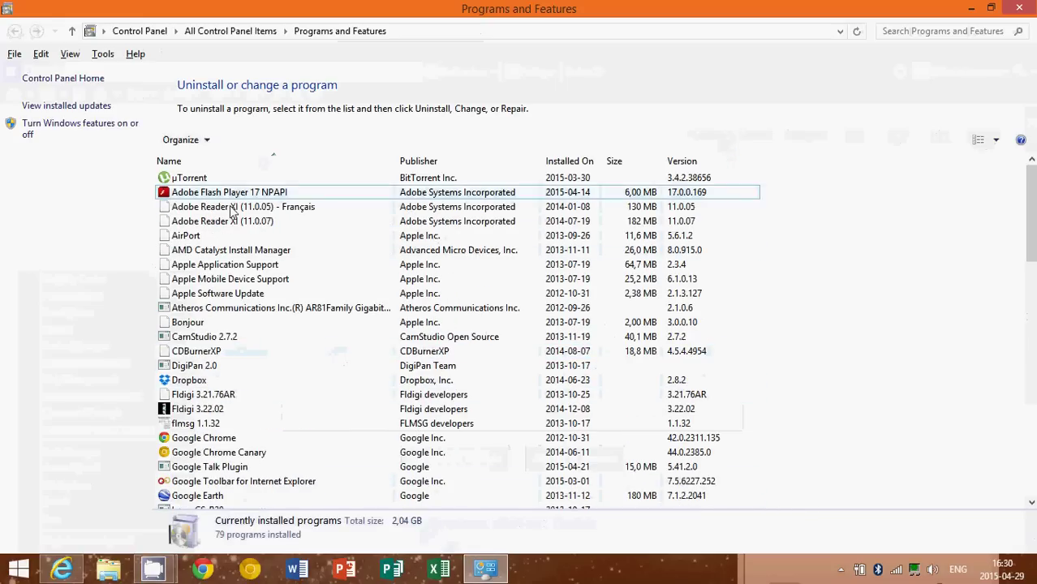
# Return to Internet Explorer and view the Google toolbar and browser toolbar menus without changing anything
pyautogui.click(62, 571)
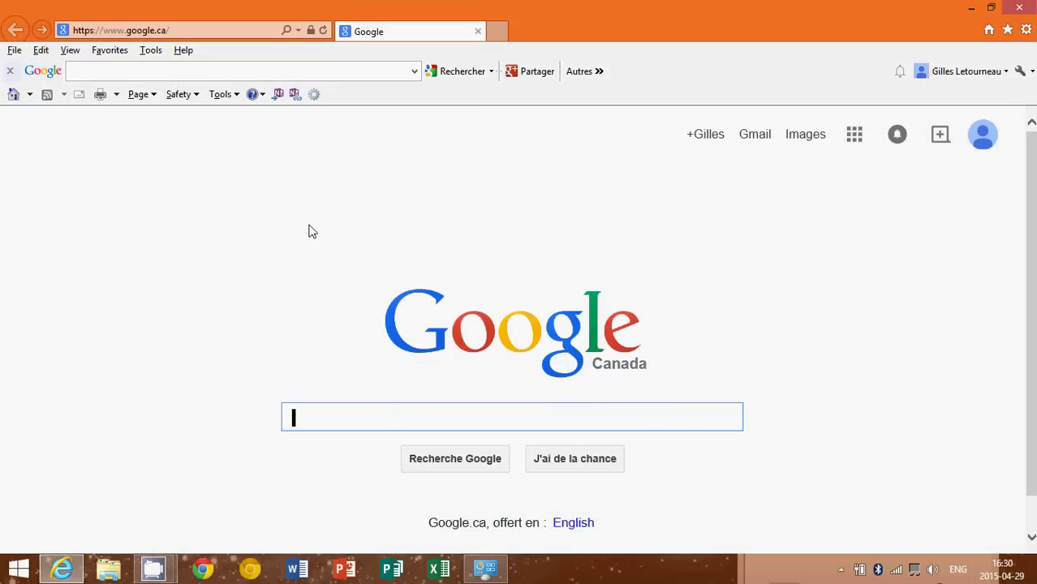
pyautogui.rightClick(708, 71)
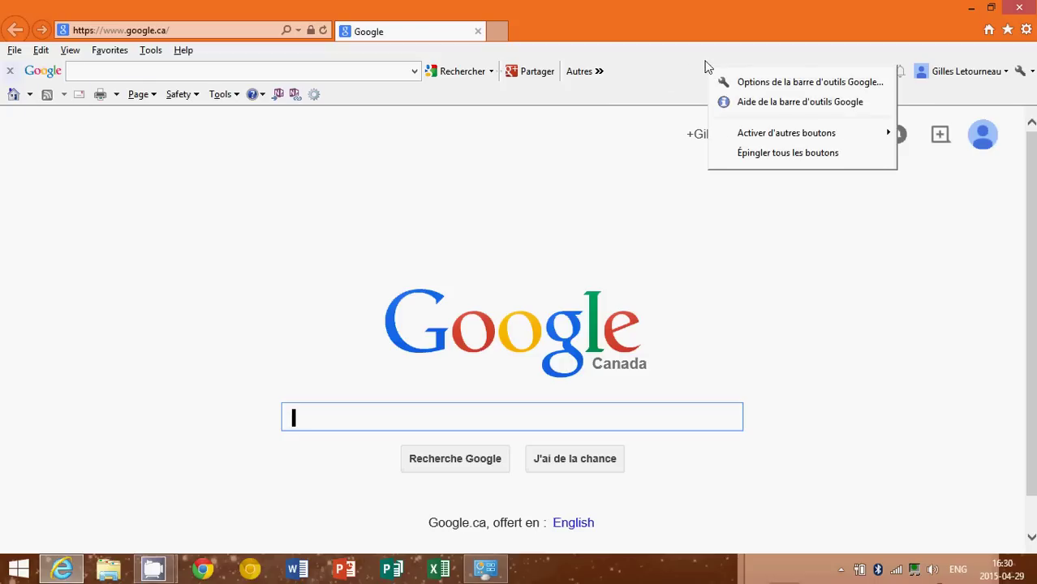
pyautogui.click(711, 55)
pyautogui.rightClick(708, 51)
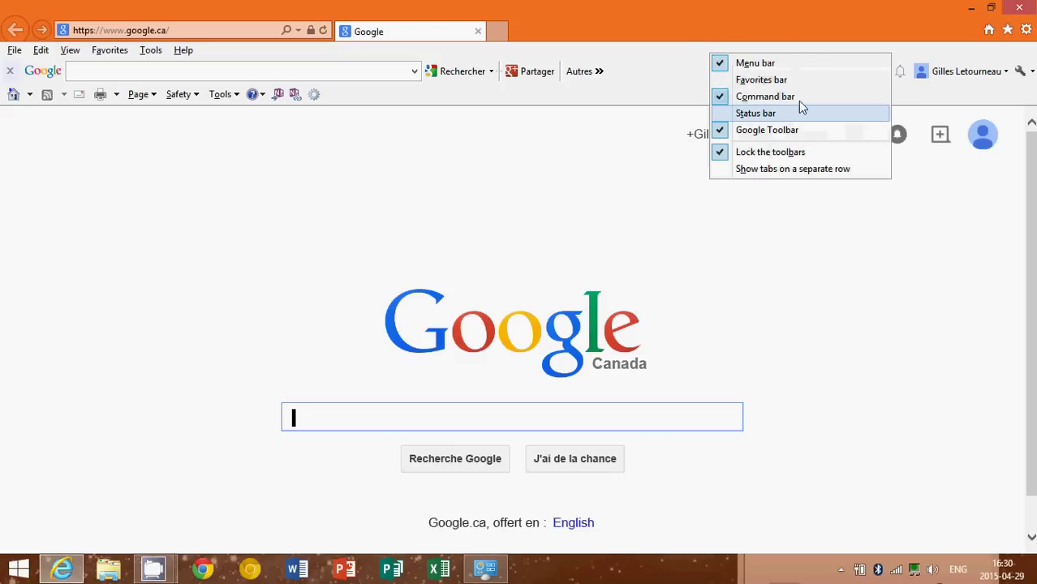
pyautogui.click(699, 4)
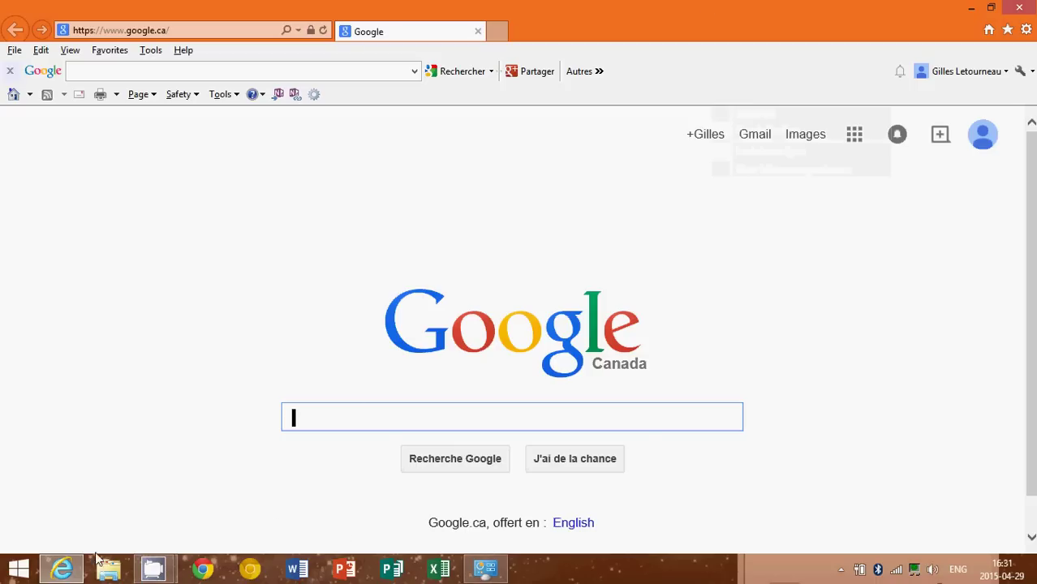
# Uninstall Google Toolbar for Internet Explorer from Programs and Features and close its confirmation page
pyautogui.click(485, 569)
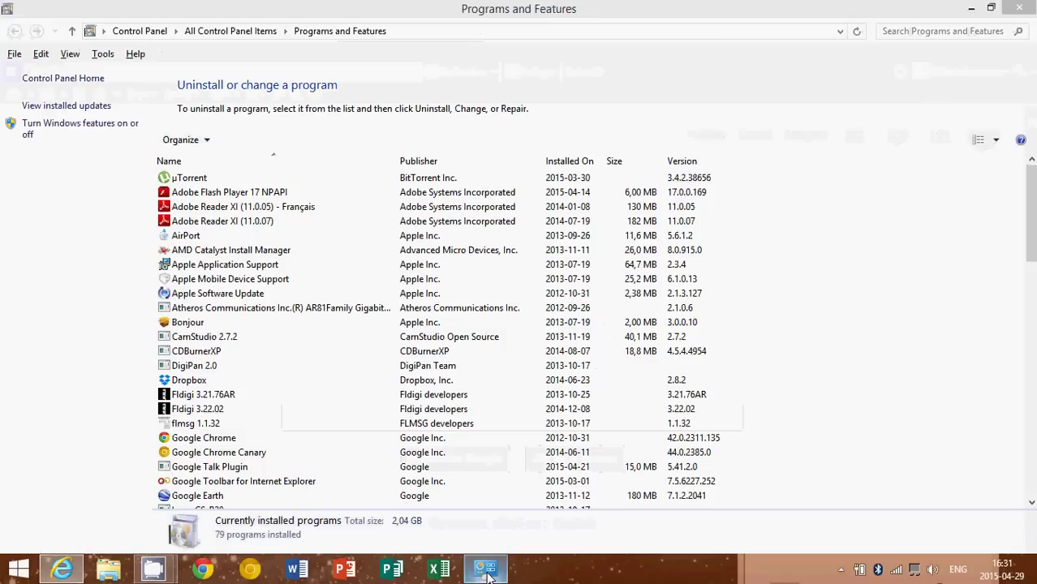
pyautogui.scroll(-1, 278, 359)
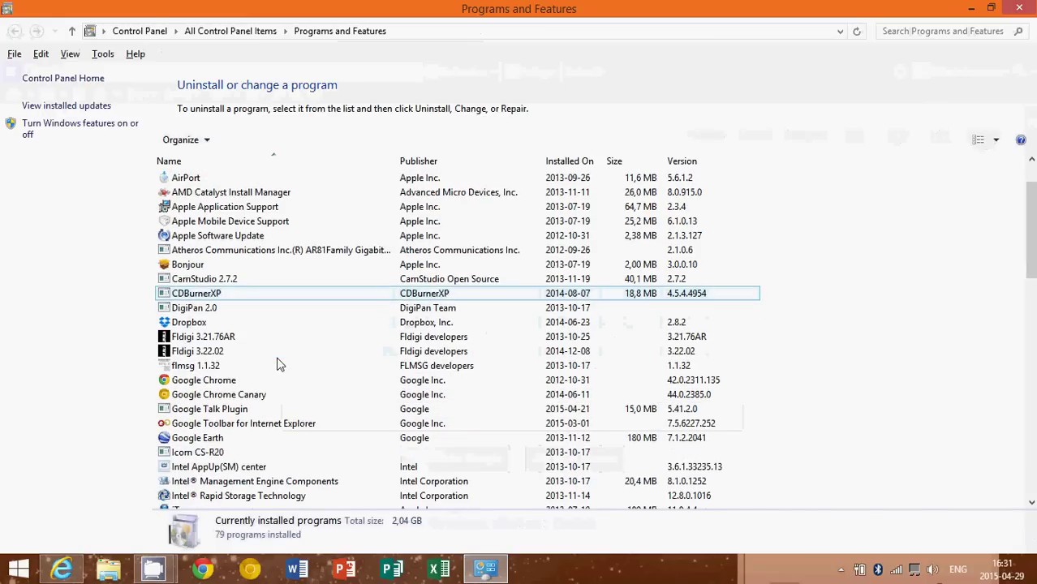
pyautogui.click(235, 424)
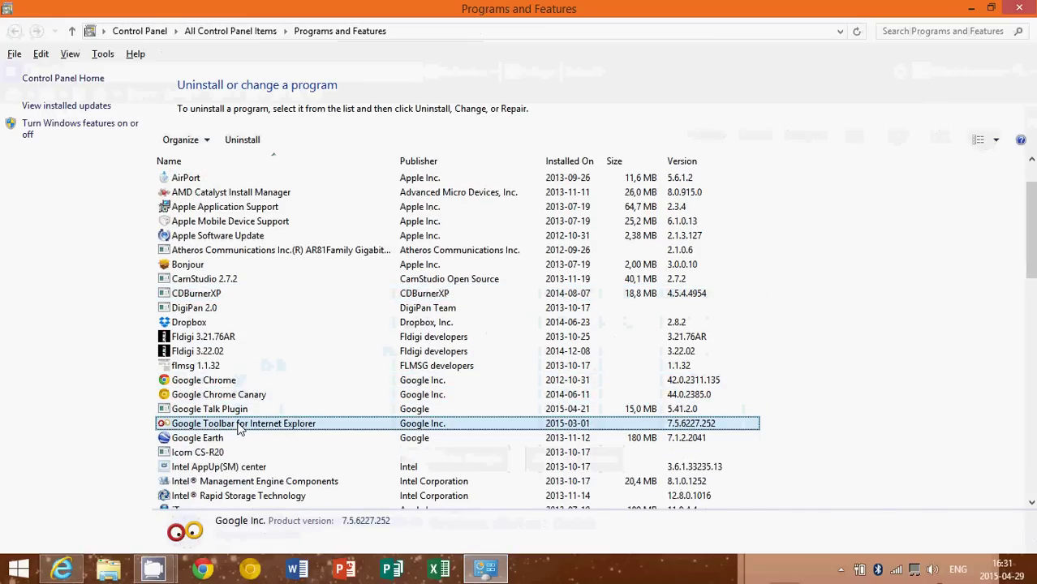
pyautogui.click(244, 142)
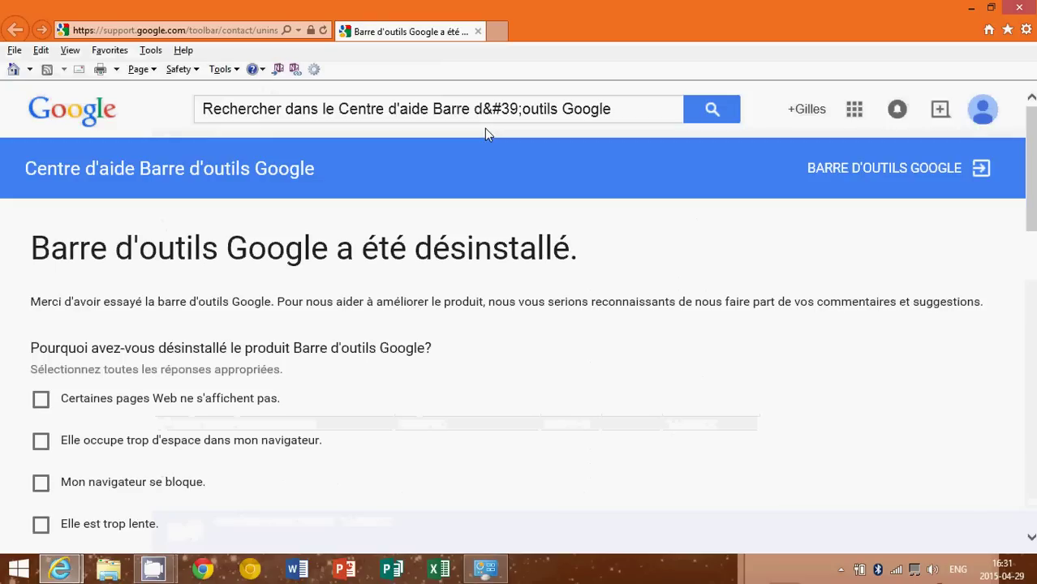
pyautogui.click(1020, 7)
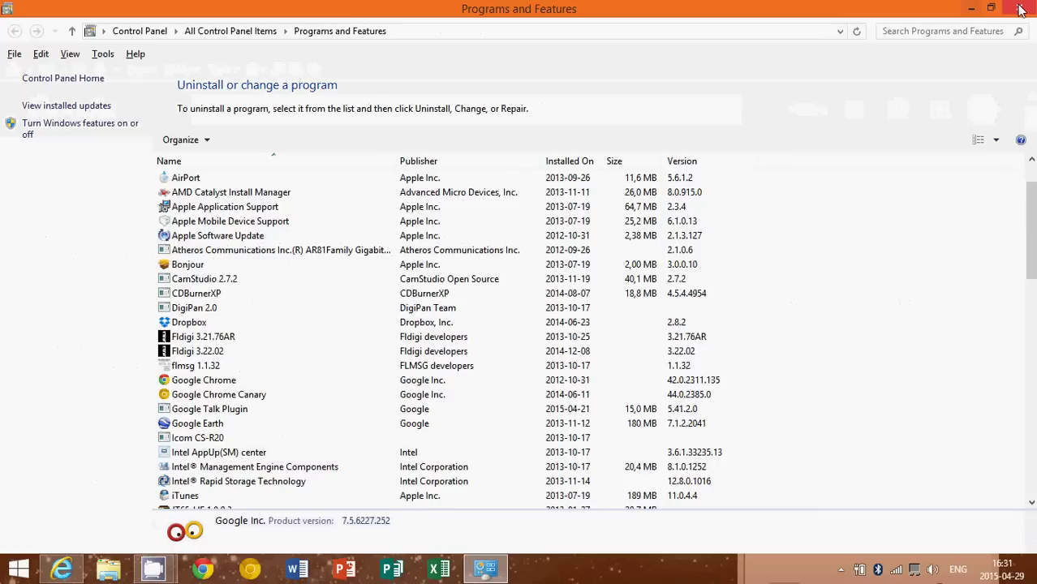
# Switch back to Internet Explorer, now showing Google Canada without the Google Toolbar row
pyautogui.click(58, 574)
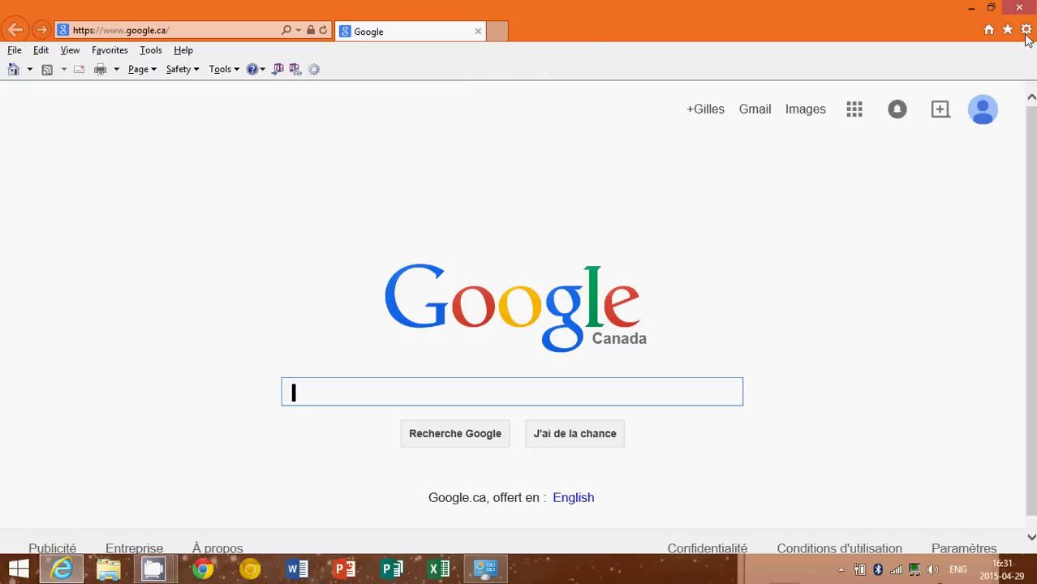
# Open Manage Add-ons from Internet Explorer's gear settings menu
pyautogui.click(150, 51)
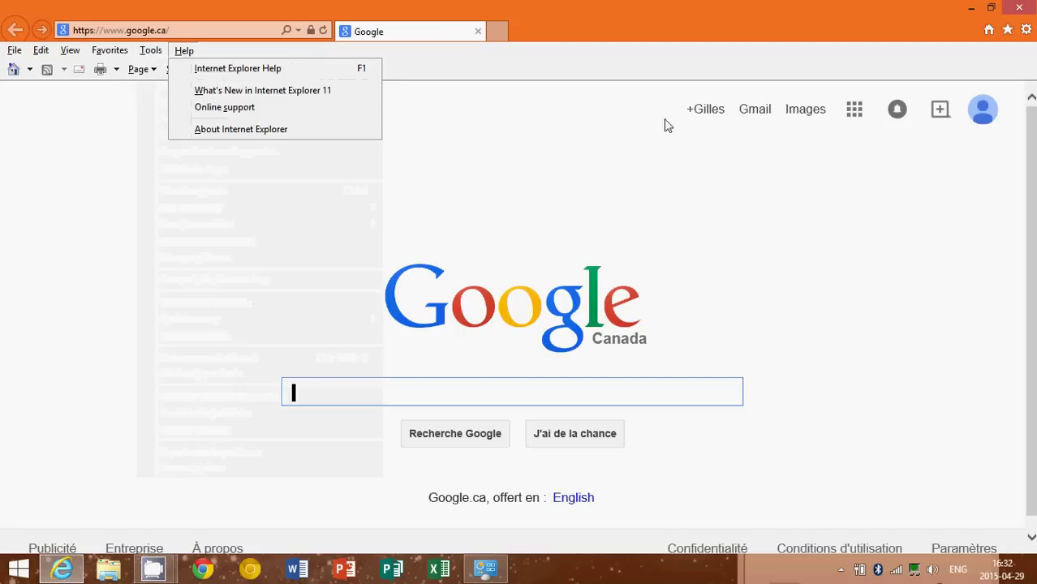
pyautogui.click(878, 14)
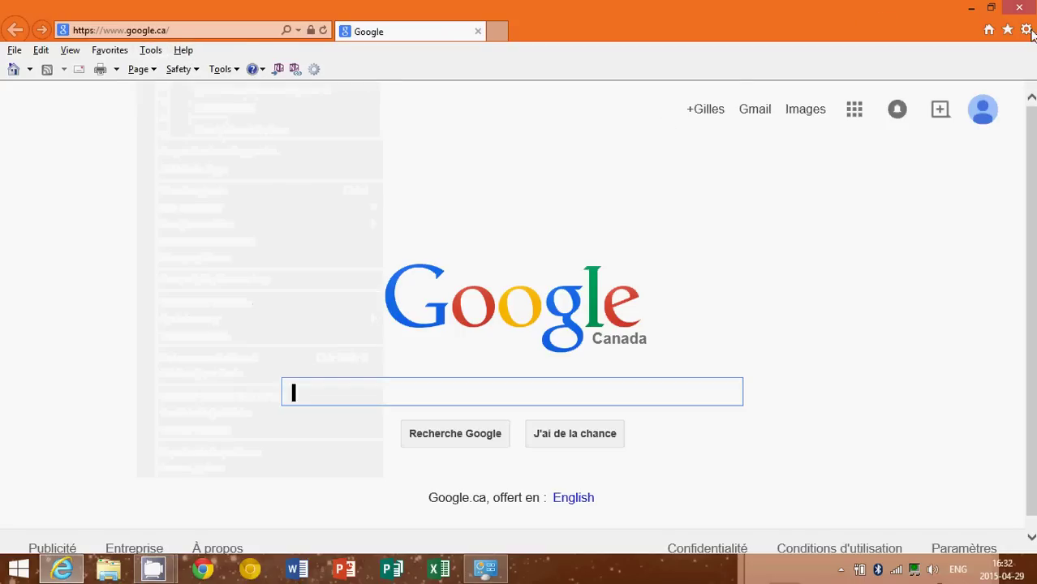
pyautogui.moveTo(1029, 30)
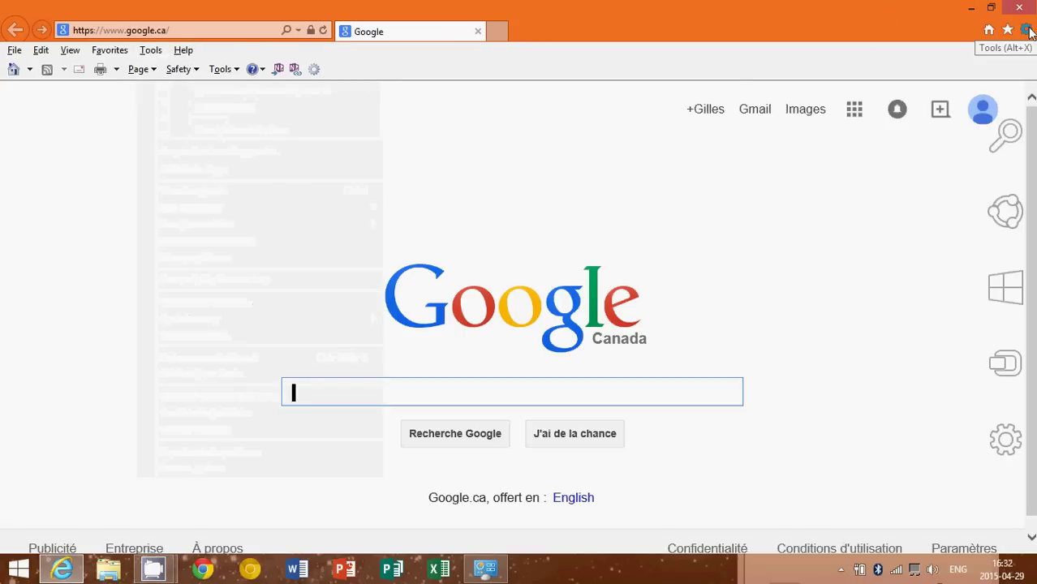
pyautogui.click(1026, 30)
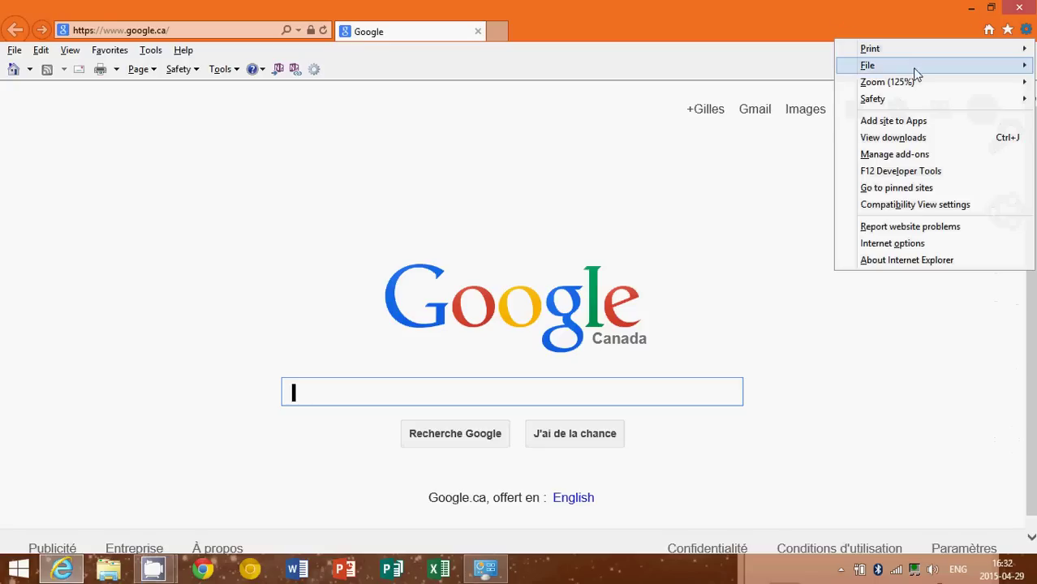
pyautogui.click(920, 157)
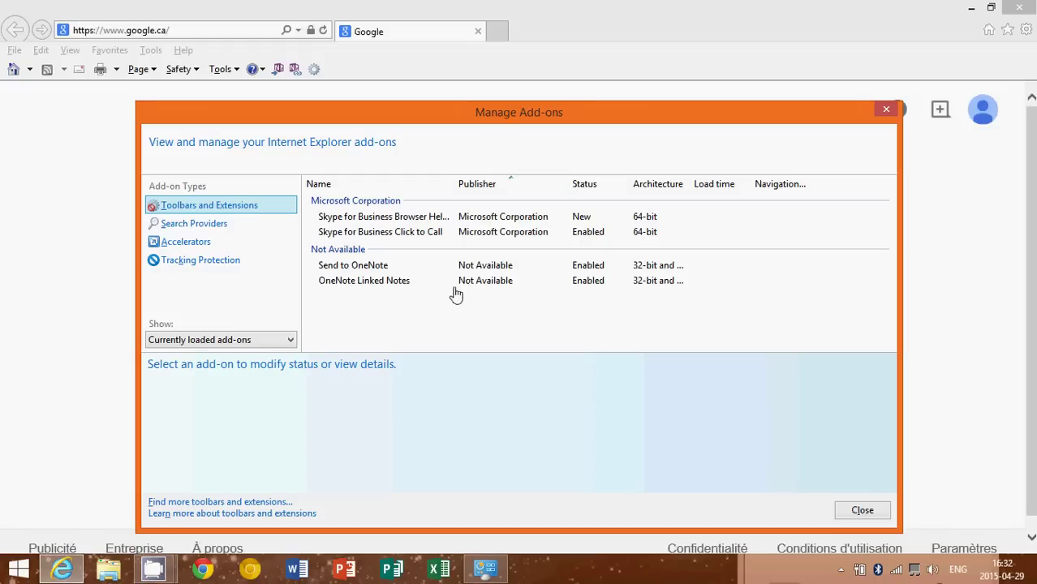
# Disable the Skype for Business Click to Call add-on
pyautogui.click(407, 234)
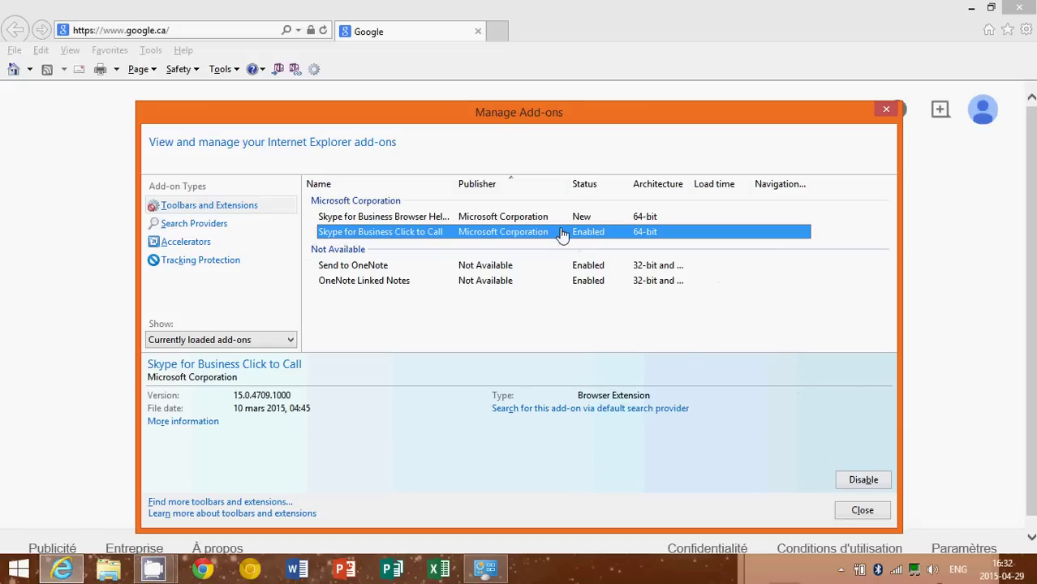
pyautogui.click(863, 481)
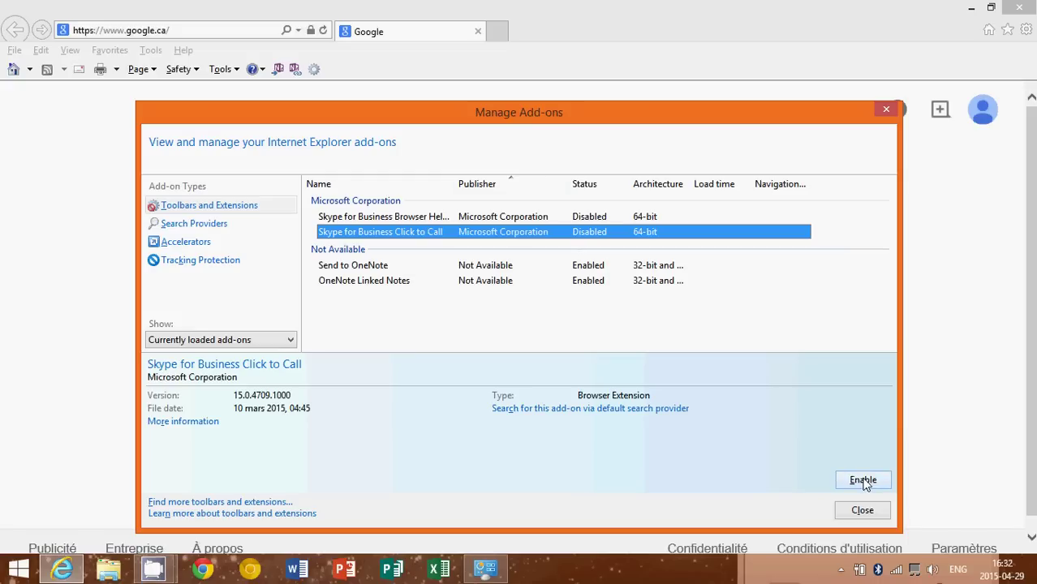
pyautogui.click(738, 310)
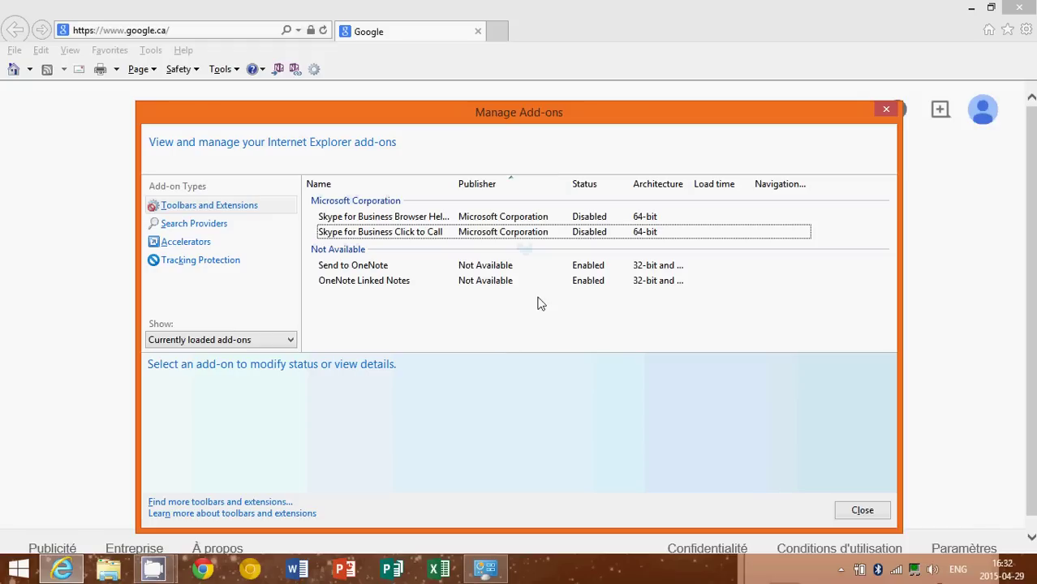
# Disable Send to OneNote, confirming that OneNote Linked Notes is disabled with it
pyautogui.click(557, 268)
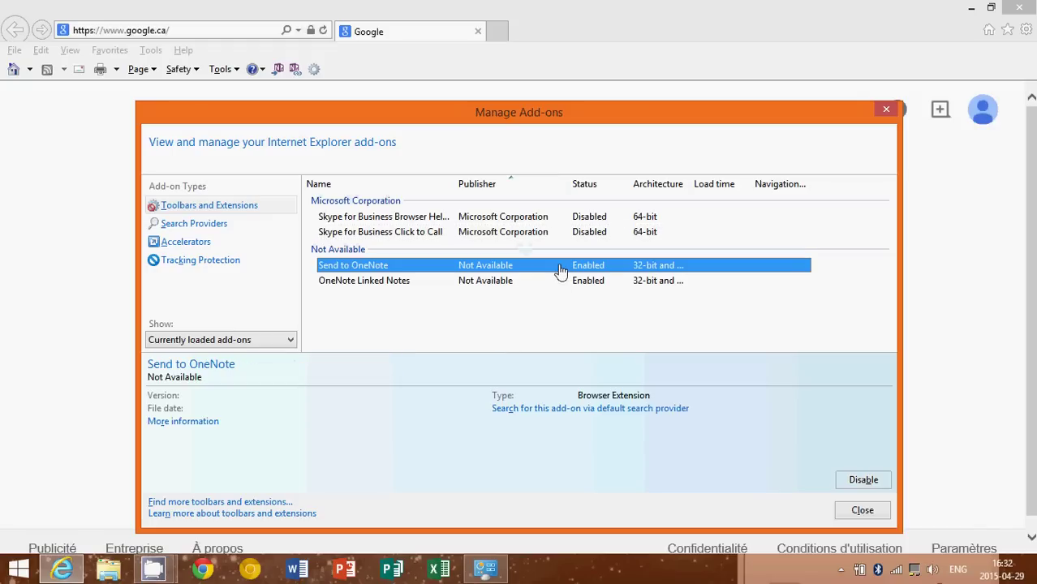
pyautogui.click(869, 483)
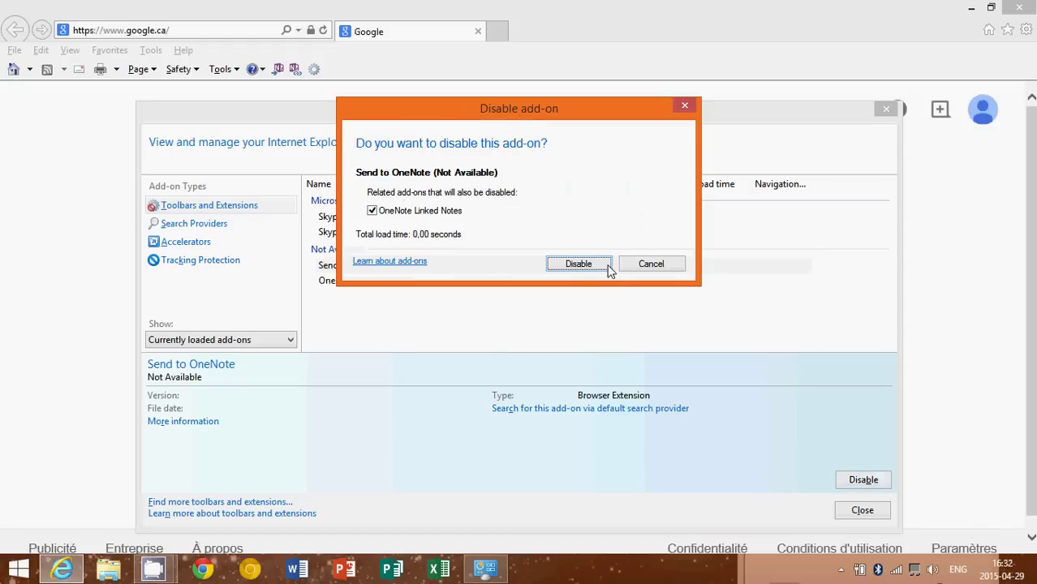
pyautogui.click(574, 266)
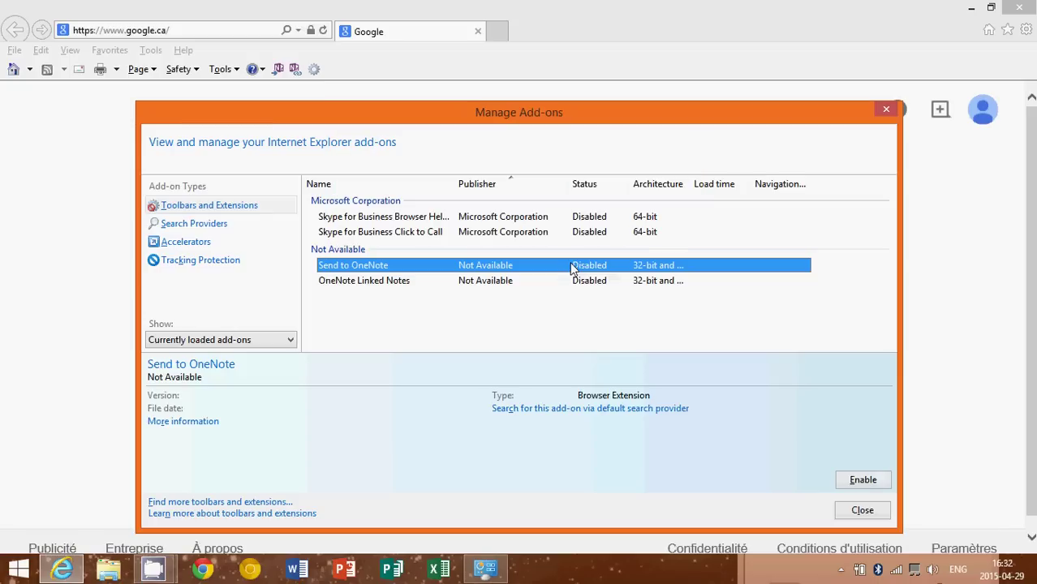
# Deselect the add-on list and close the Manage Add-ons window
pyautogui.click(558, 315)
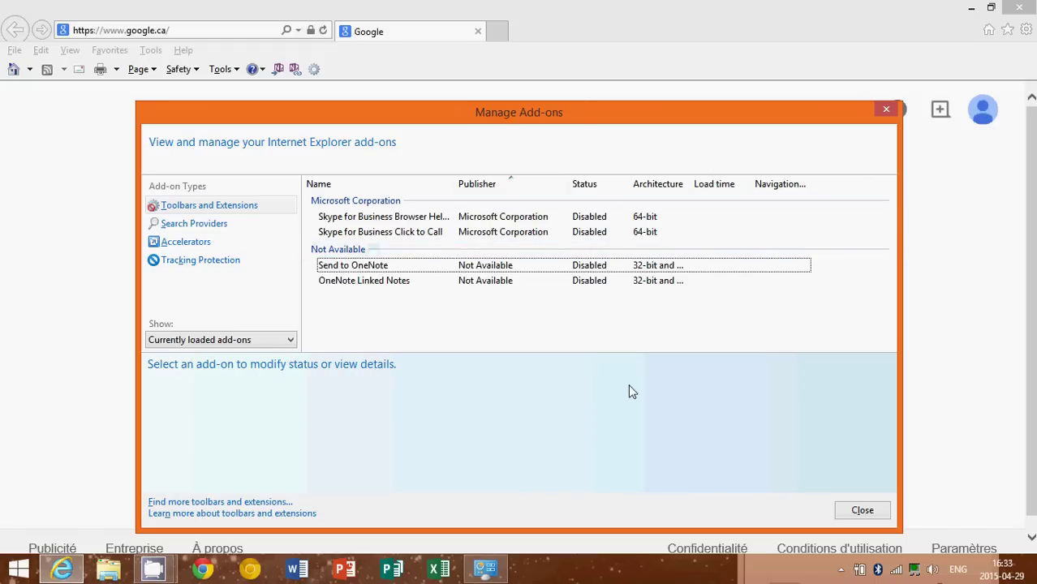
pyautogui.click(883, 111)
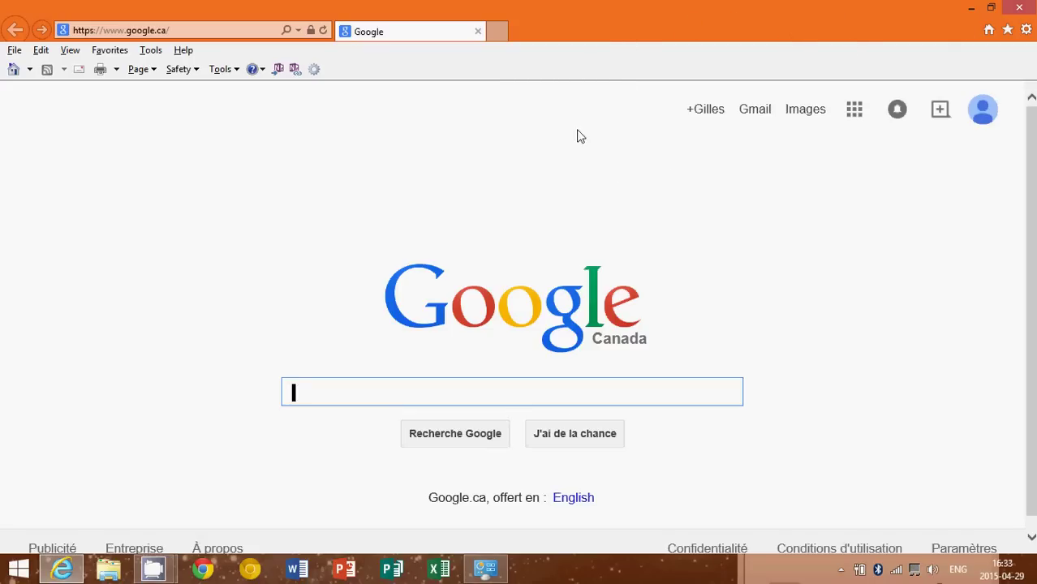
pyautogui.click(1025, 30)
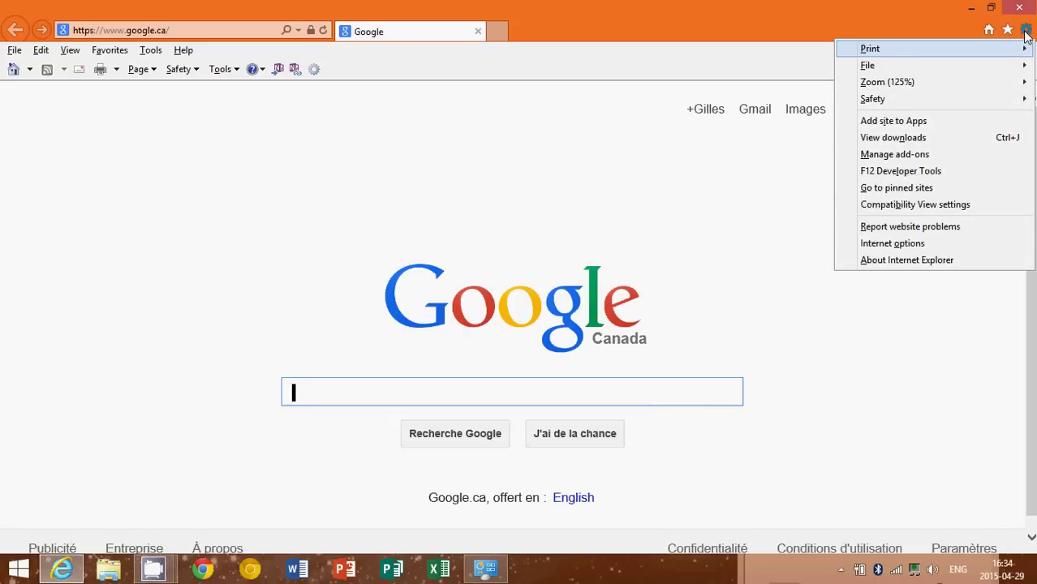
pyautogui.click(931, 244)
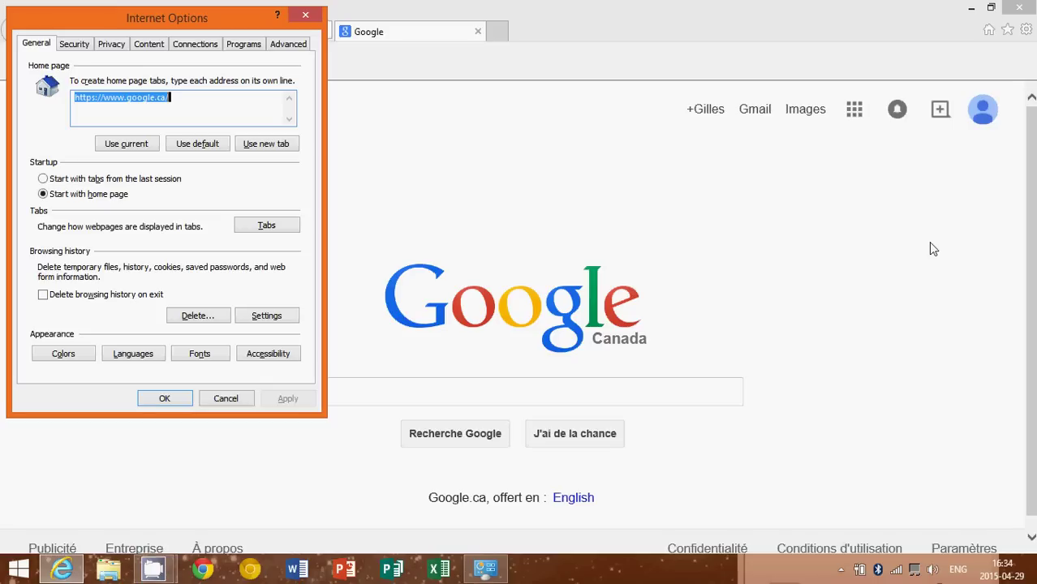
pyautogui.click(292, 45)
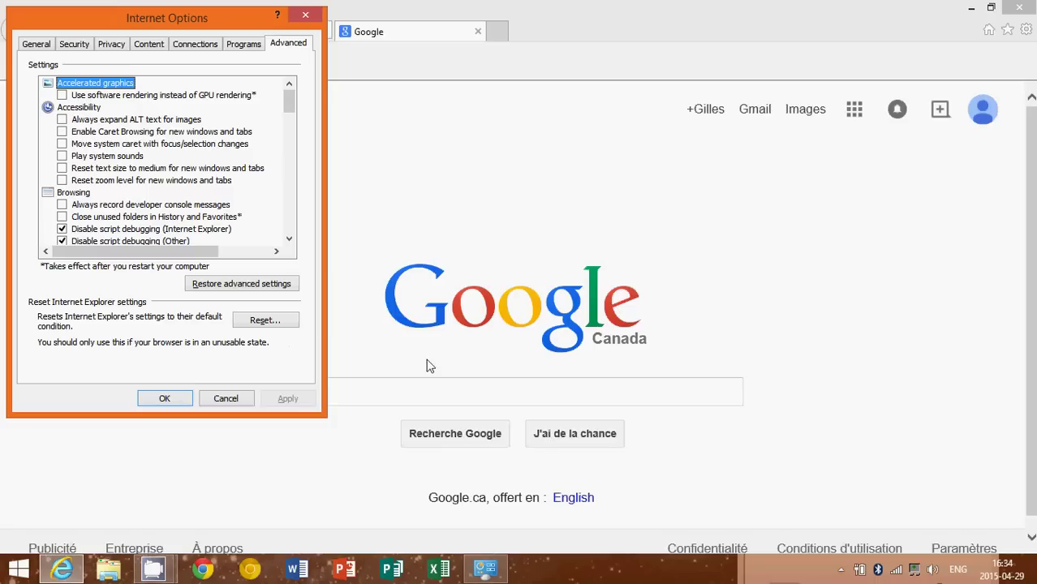
pyautogui.click(304, 15)
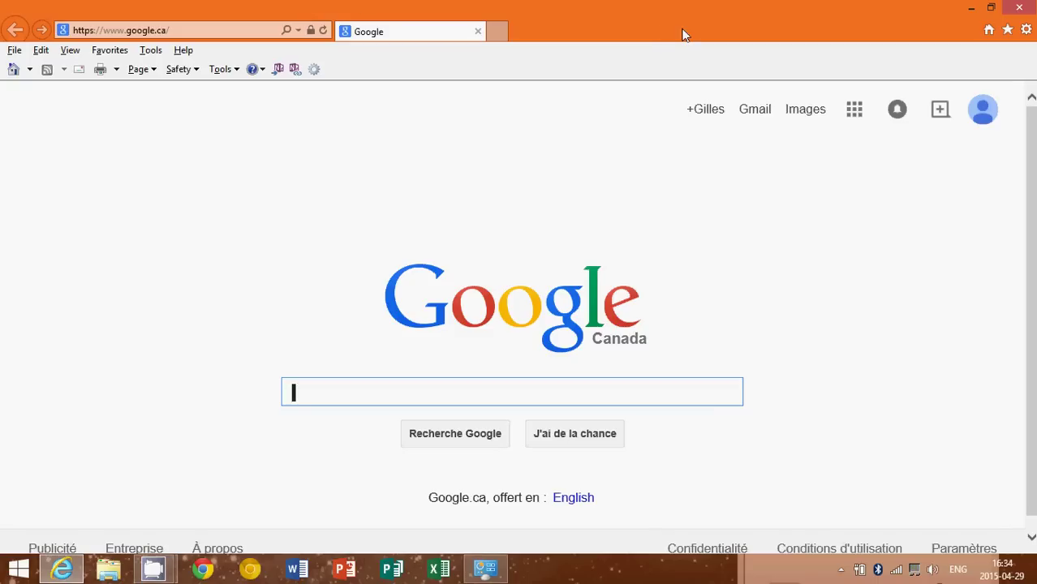
# Close Internet Explorer and the Programs and Features window
pyautogui.click(1019, 12)
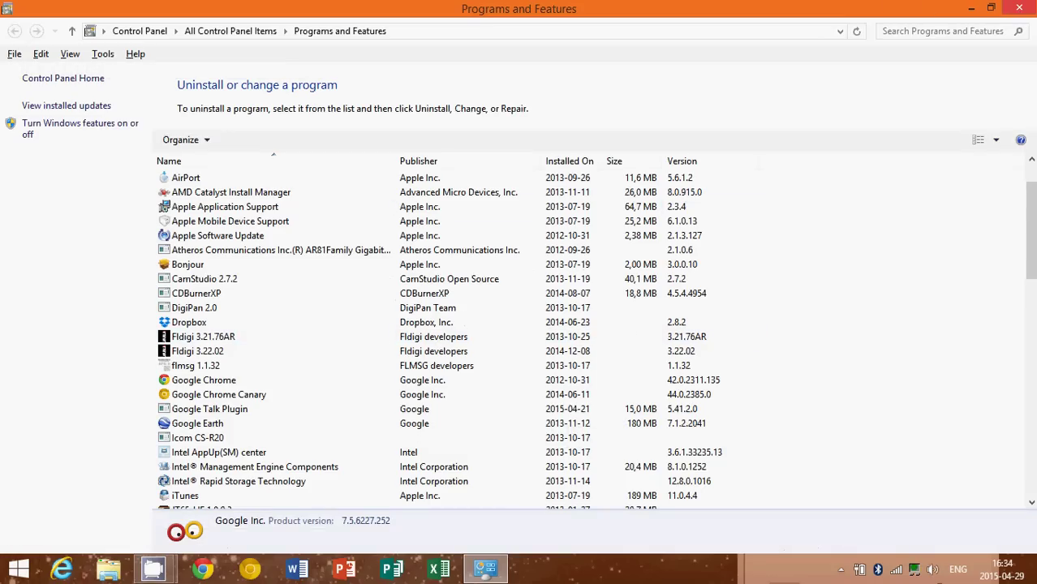
pyautogui.click(1024, 10)
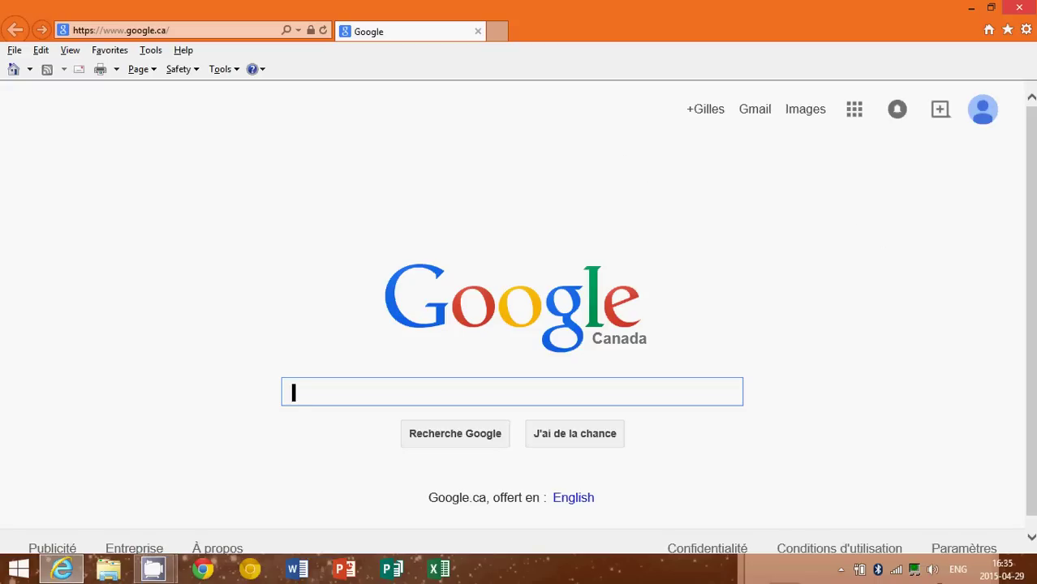
# Check the LAN settings in Internet Options, leaving automatic detection on and no proxy server
pyautogui.click(1025, 29)
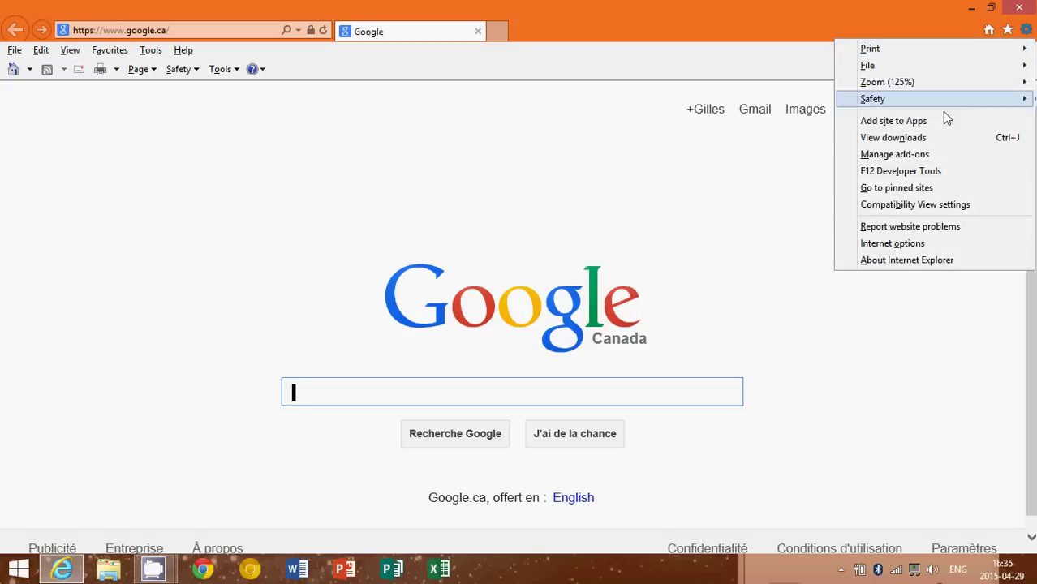
pyautogui.click(920, 243)
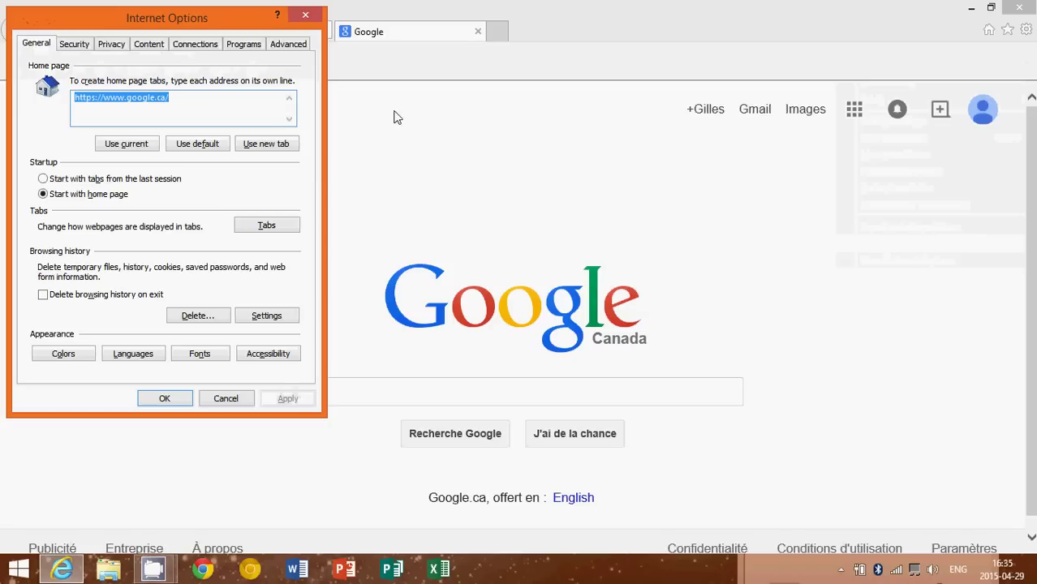
pyautogui.click(196, 46)
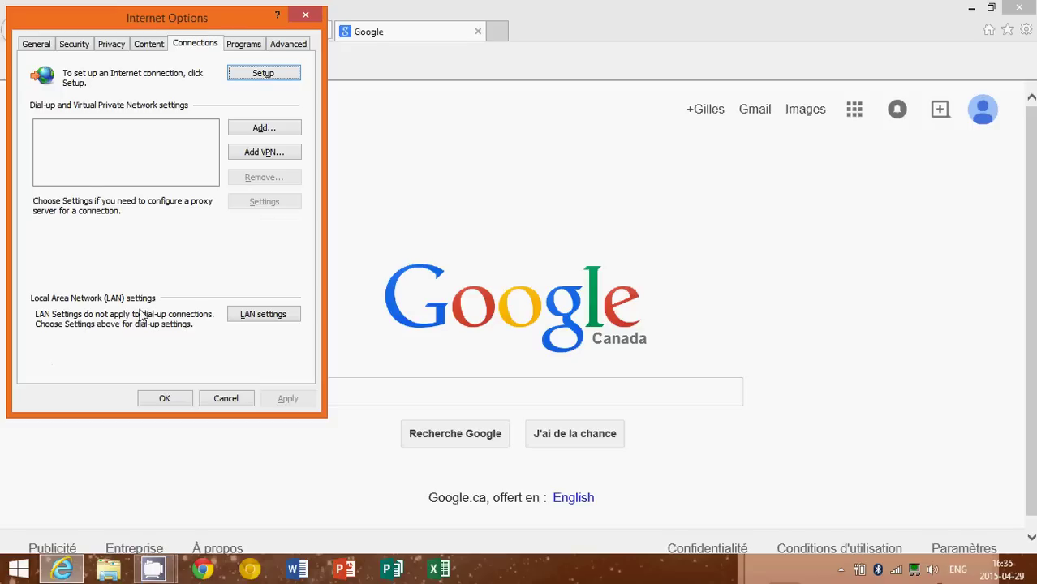
pyautogui.click(263, 315)
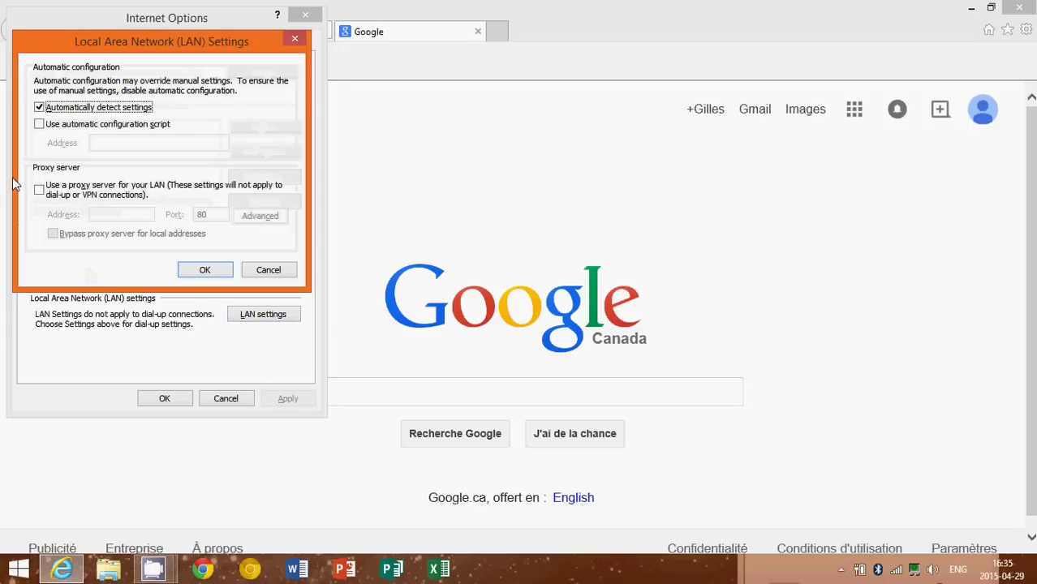
pyautogui.click(41, 191)
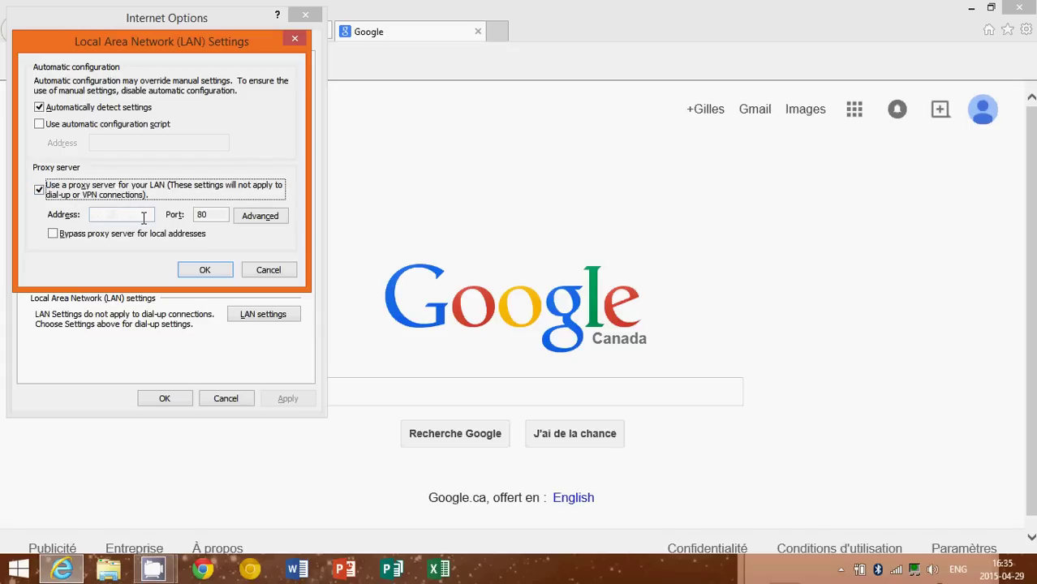
pyautogui.click(40, 192)
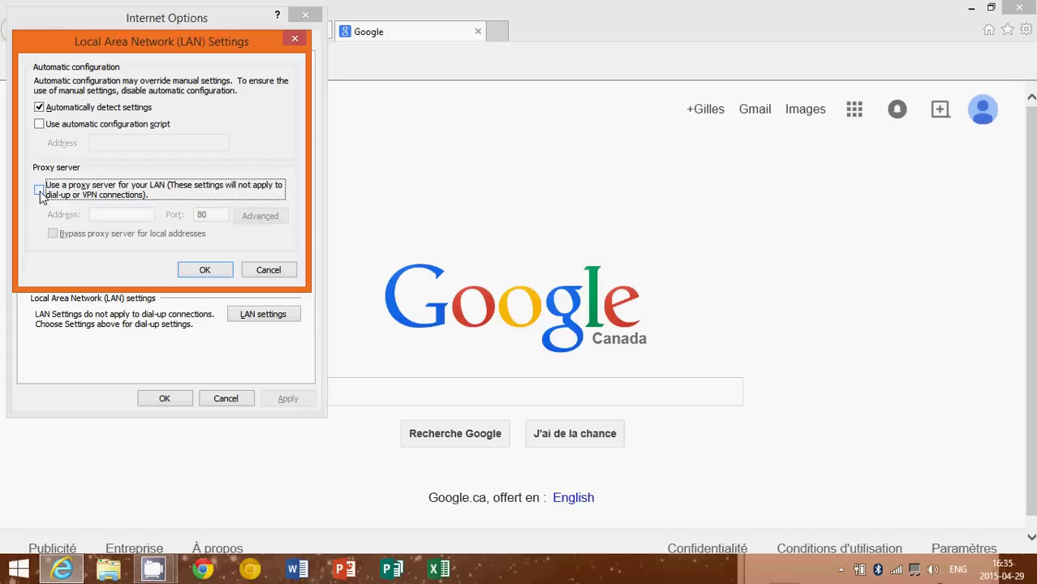
pyautogui.click(276, 270)
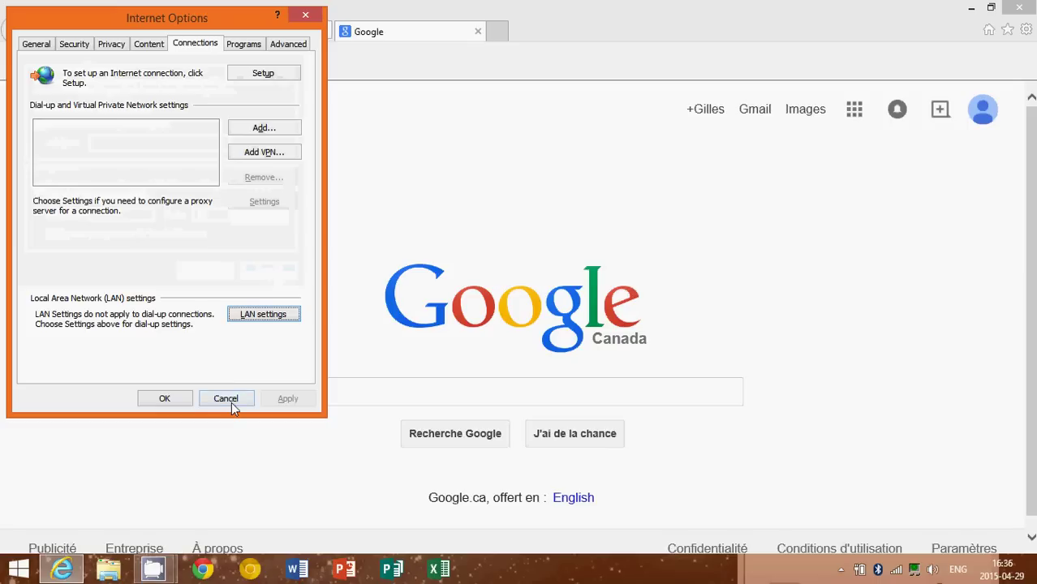
pyautogui.click(248, 323)
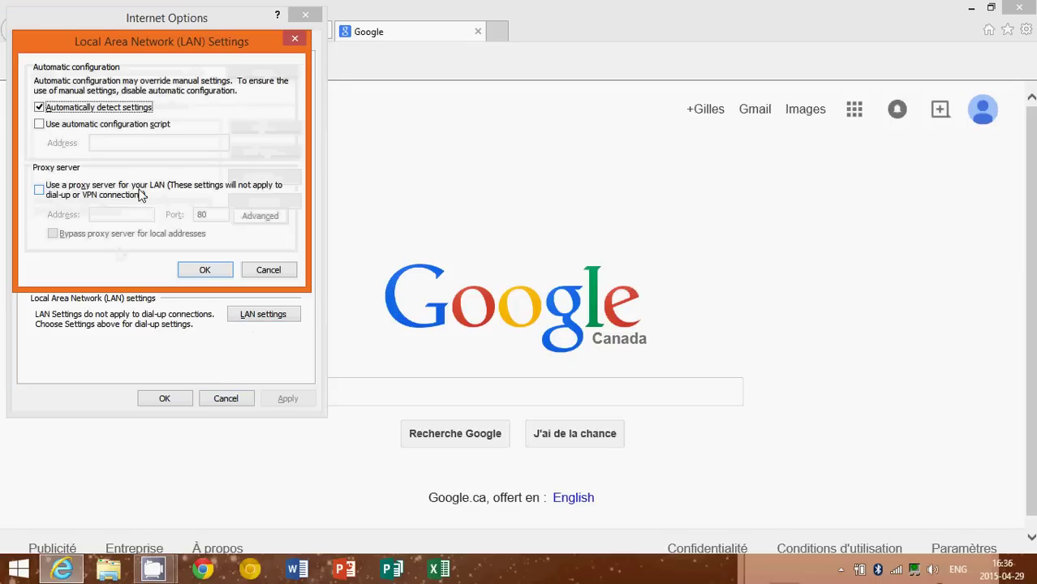
pyautogui.click(268, 271)
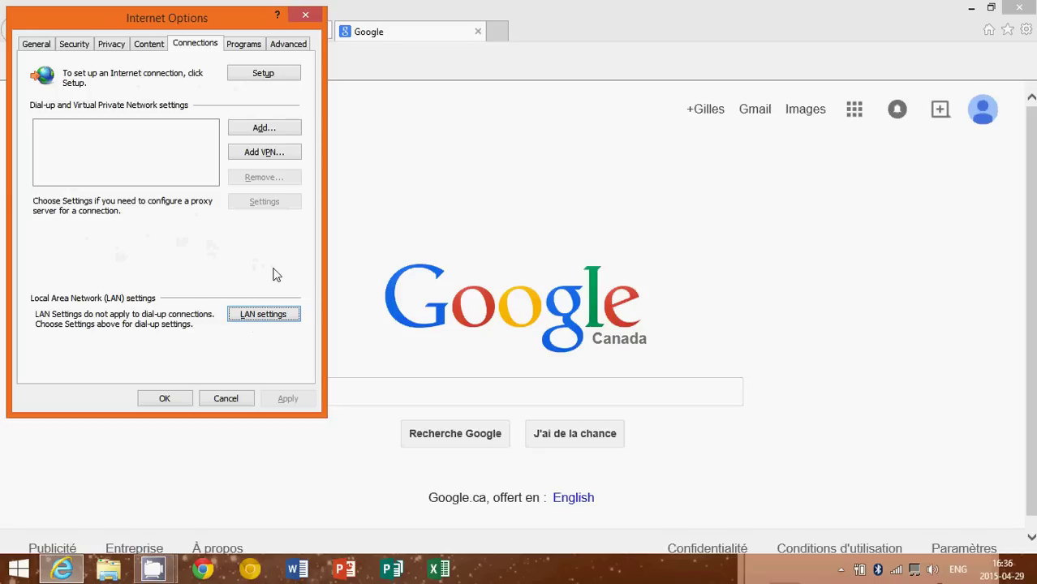
pyautogui.click(230, 400)
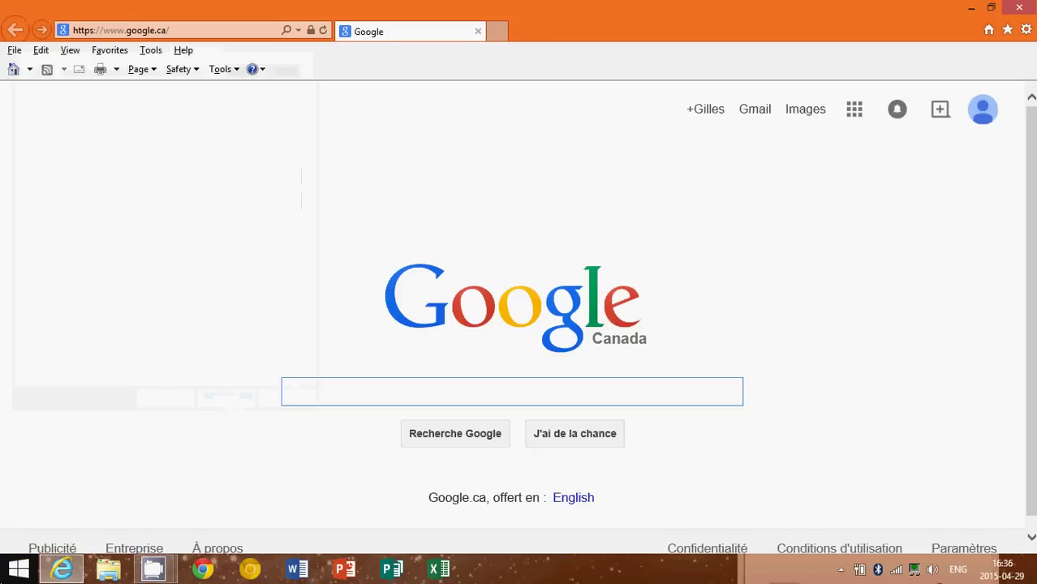
# Close Internet Explorer, search for 'defender' and start a Windows Defender Quick scan
pyautogui.click(1019, 8)
pyautogui.click(484, 351)
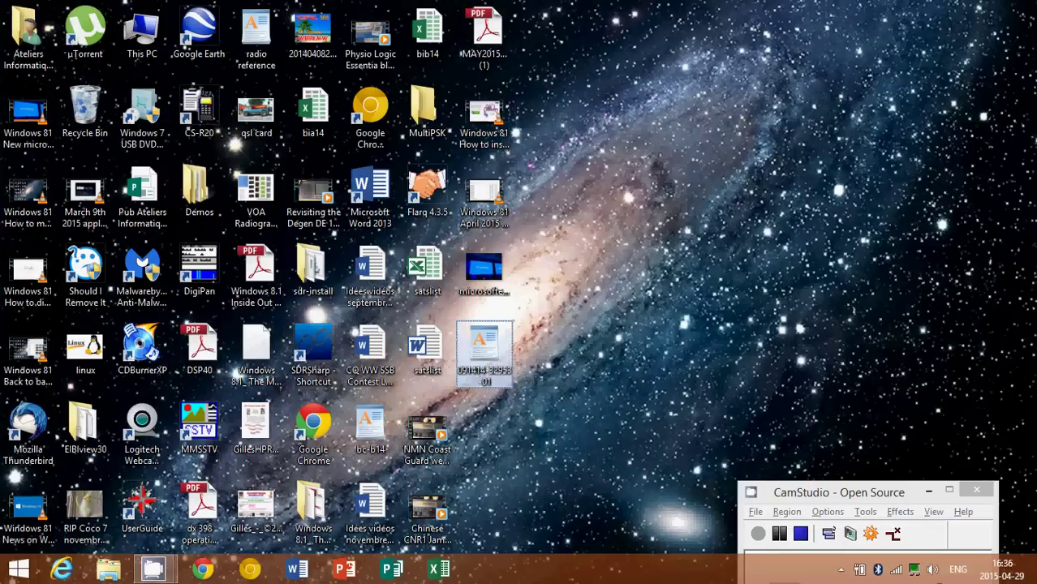
pyautogui.moveTo(1031, 27)
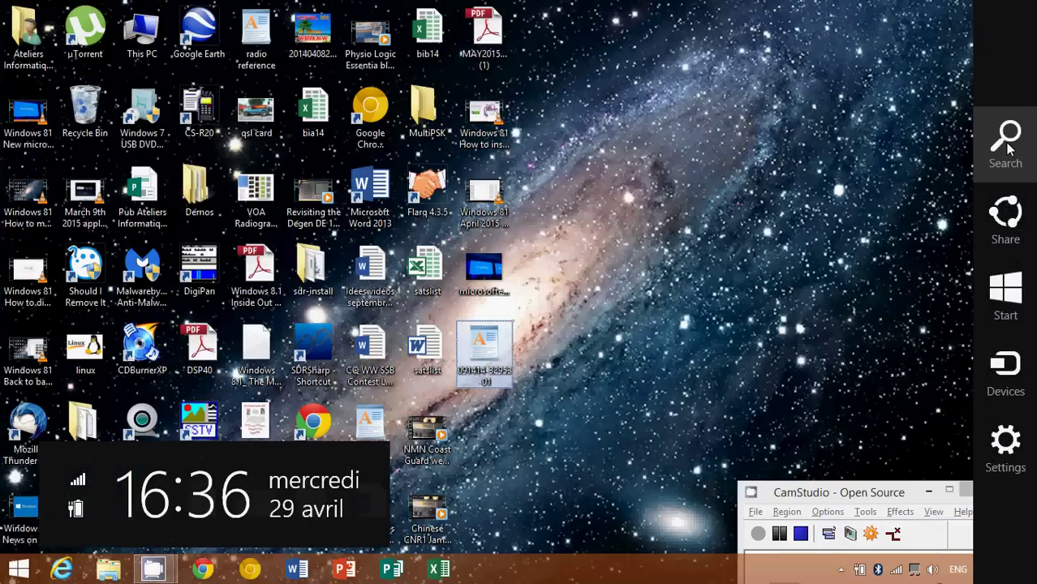
pyautogui.click(1010, 144)
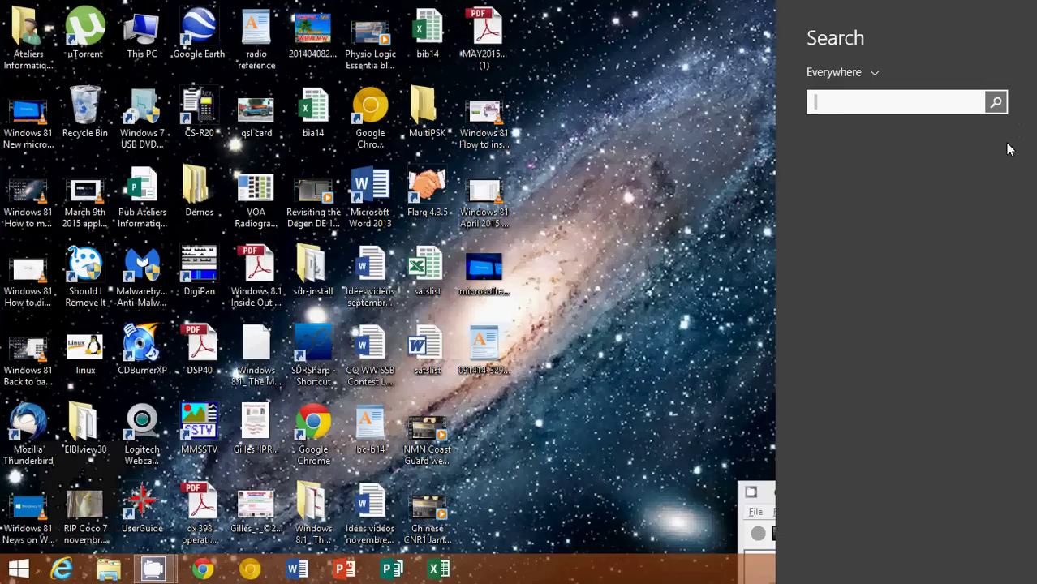
pyautogui.write('defender')
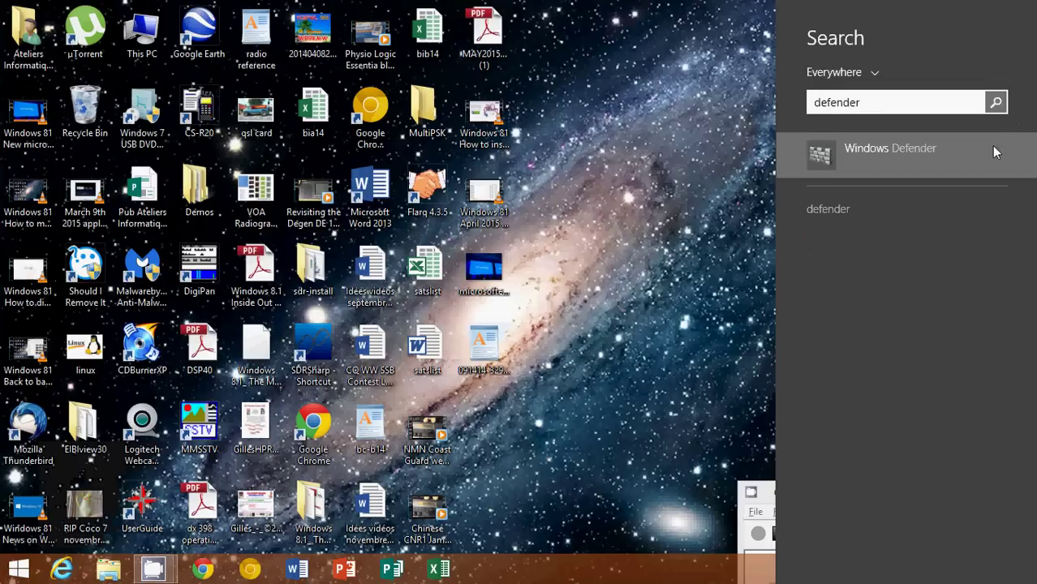
pyautogui.click(878, 169)
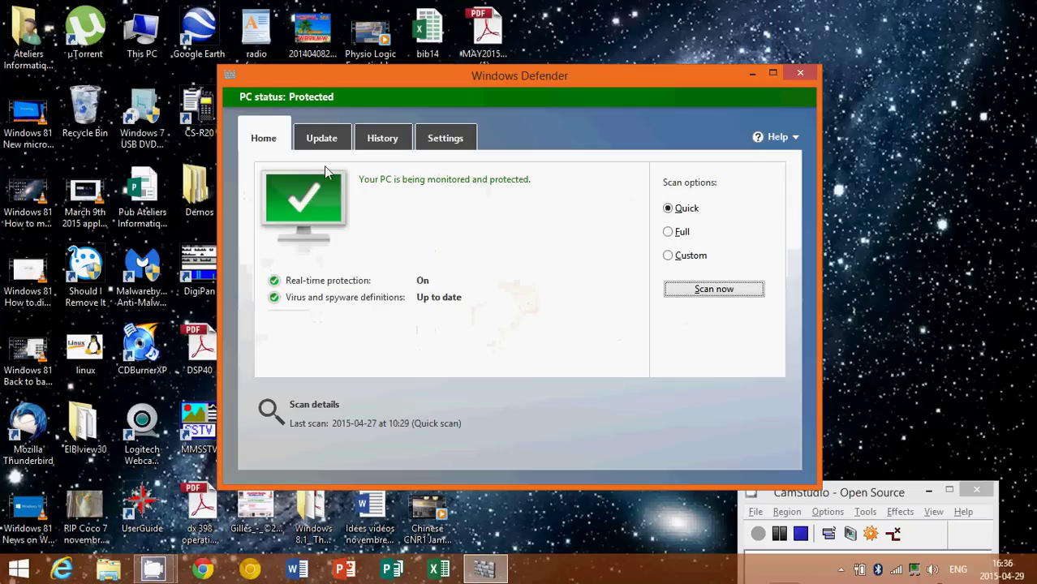
pyautogui.click(714, 289)
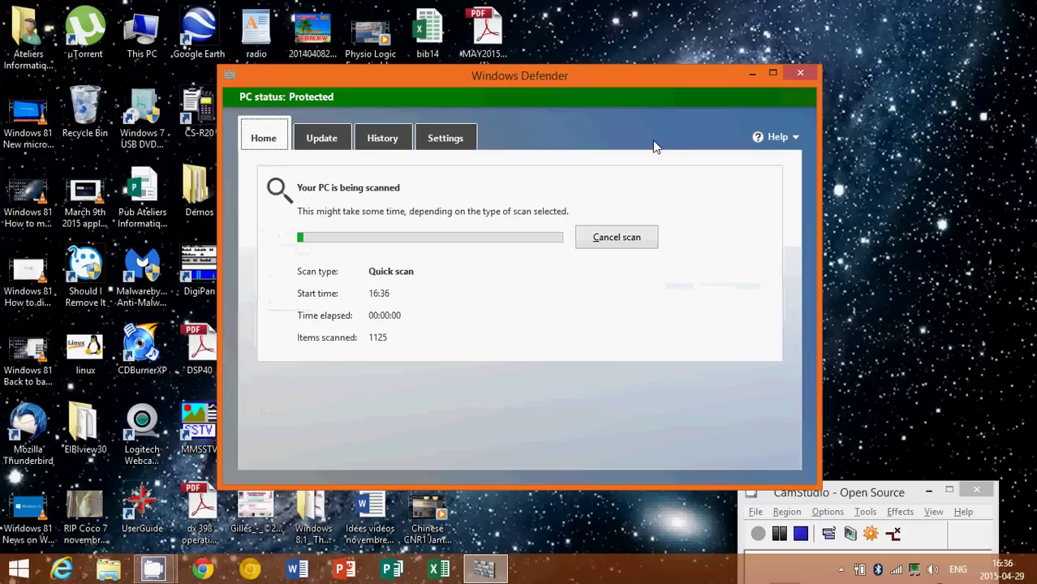
# Return to the running Defender scan and launch Malwarebytes Anti-Malware from its shortcut
pyautogui.moveTo(1035, 2)
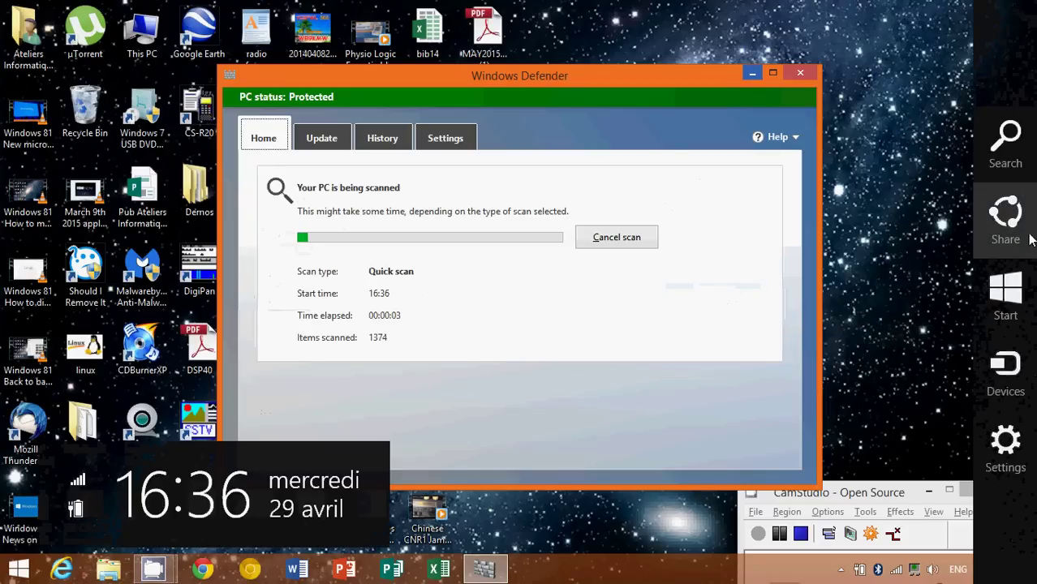
pyautogui.click(1002, 150)
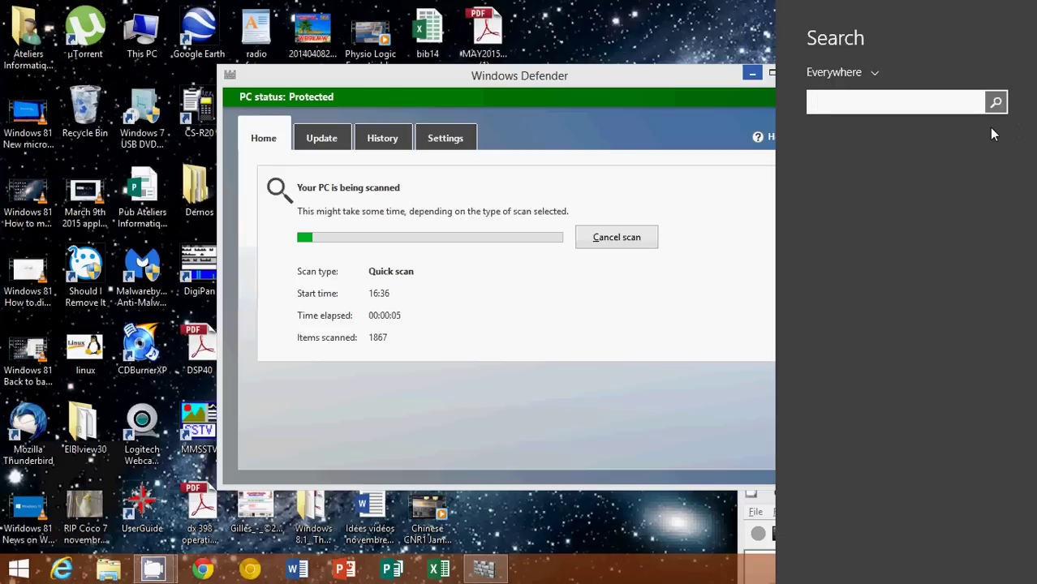
pyautogui.click(602, 83)
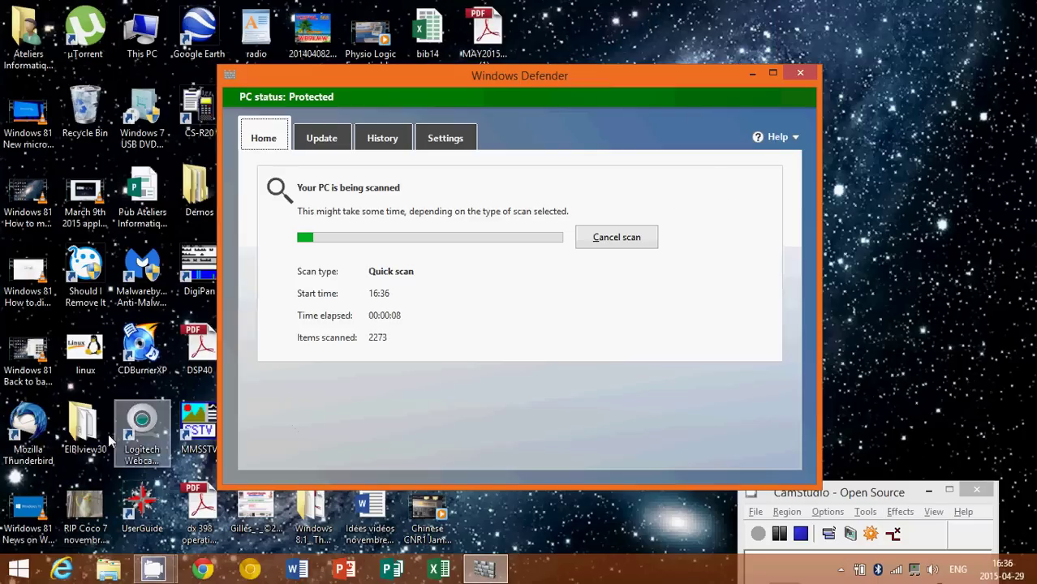
pyautogui.click(142, 276)
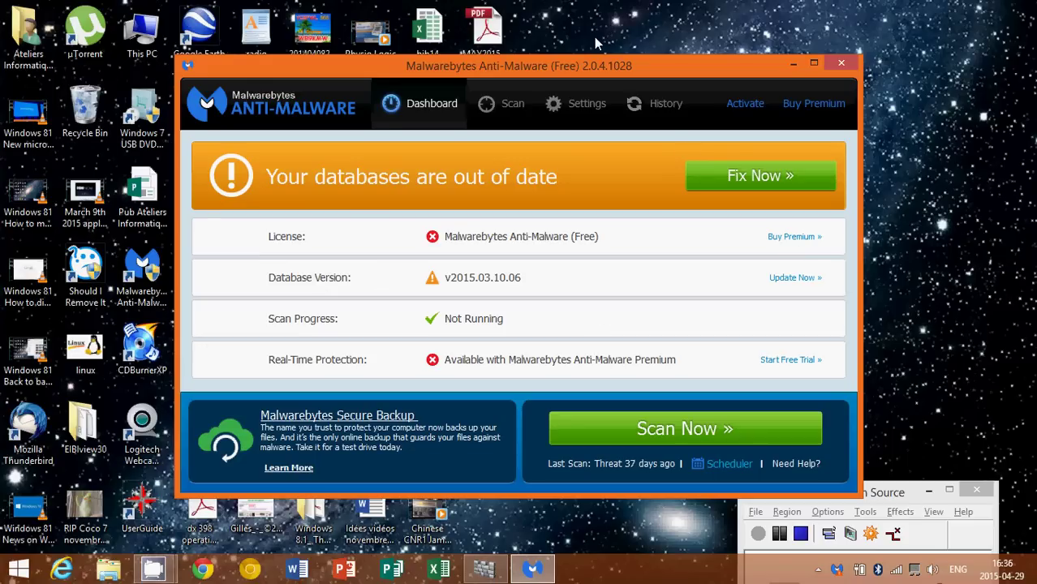
# Update the out-of-date Malwarebytes database to version v2015.04.29.04
pyautogui.click(790, 279)
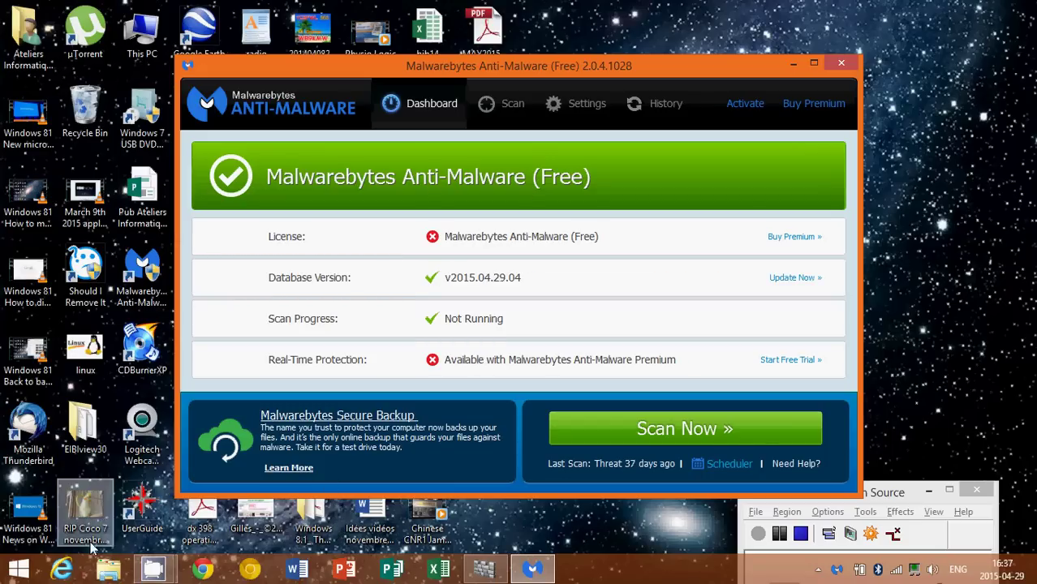
pyautogui.click(61, 569)
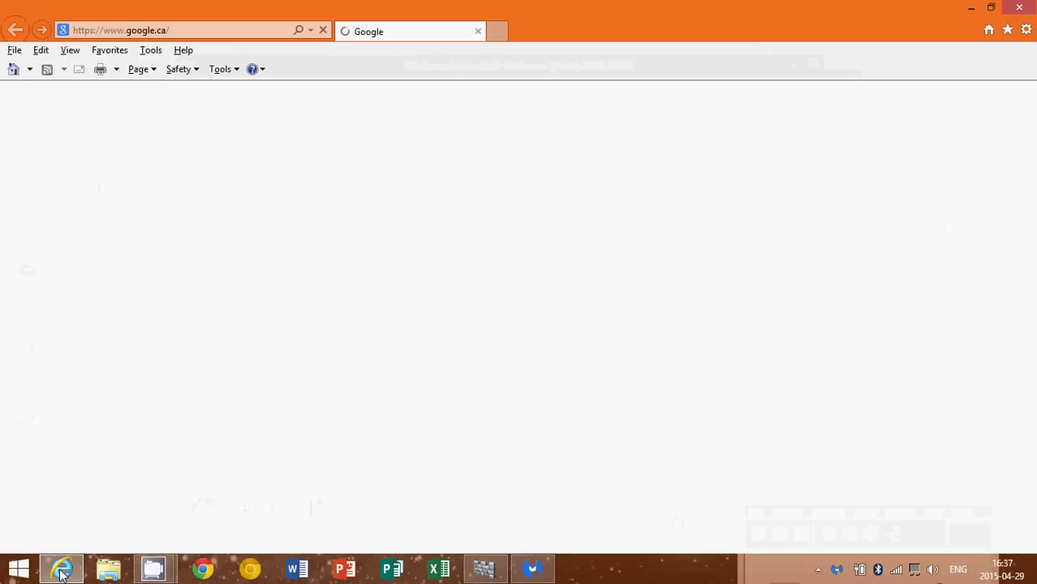
pyautogui.click(187, 32)
pyautogui.write('malw')
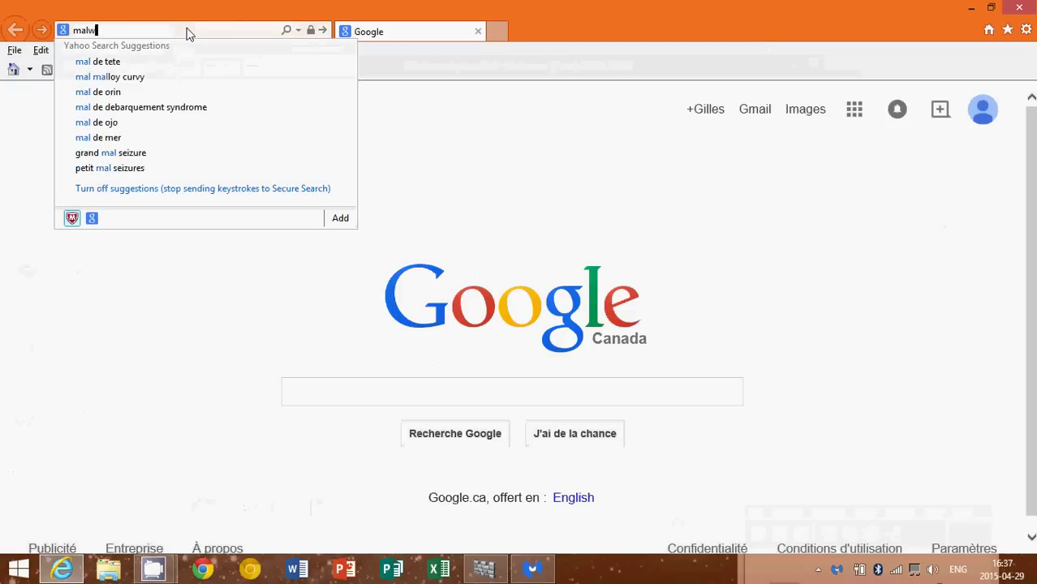
pyautogui.write('arebytes.org')
pyautogui.press('Return')
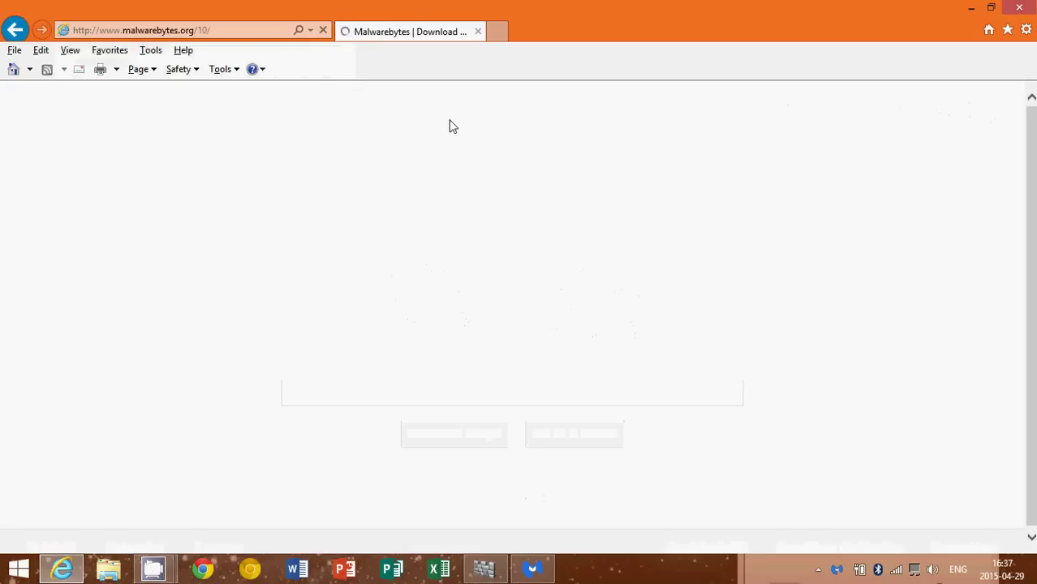
pyautogui.scroll(-1, 680, 333)
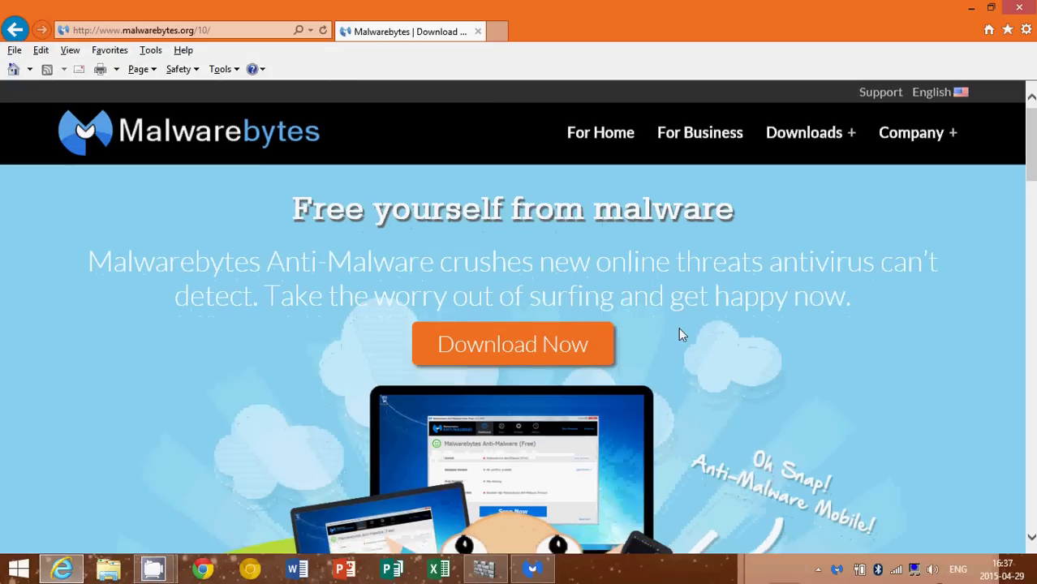
pyautogui.scroll(-3, 679, 328)
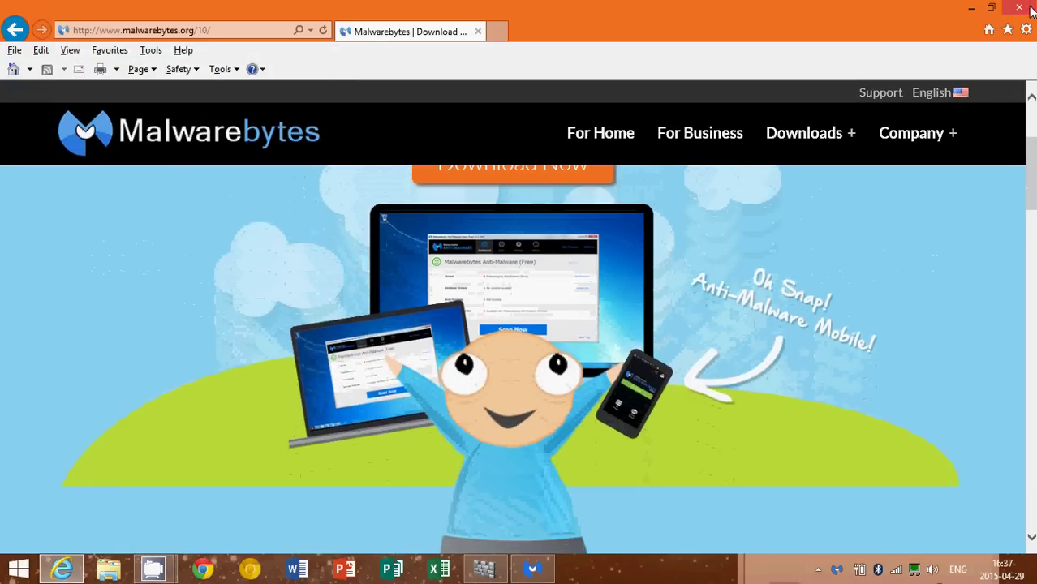
pyautogui.click(1021, 5)
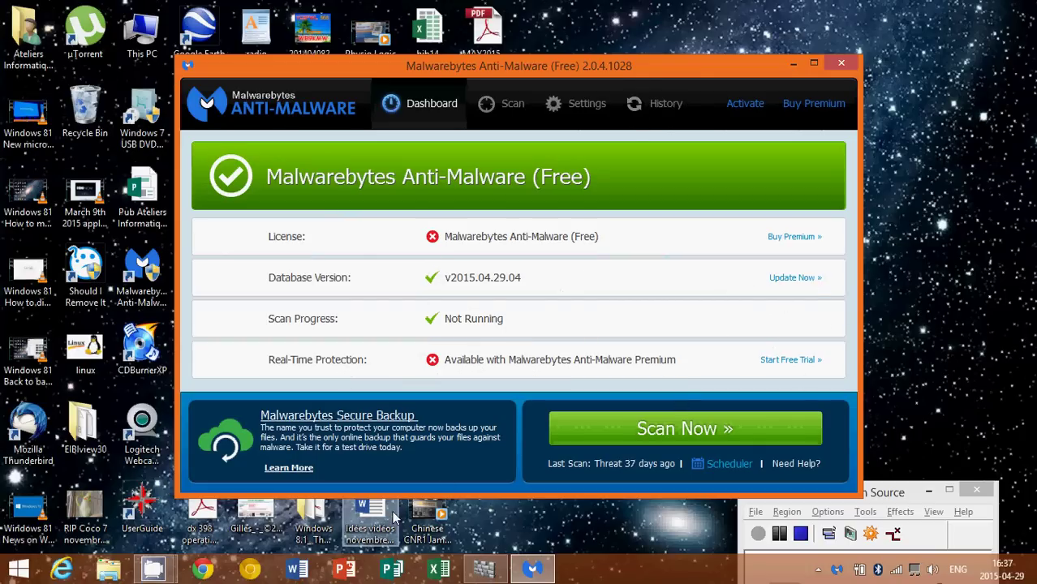
pyautogui.click(484, 570)
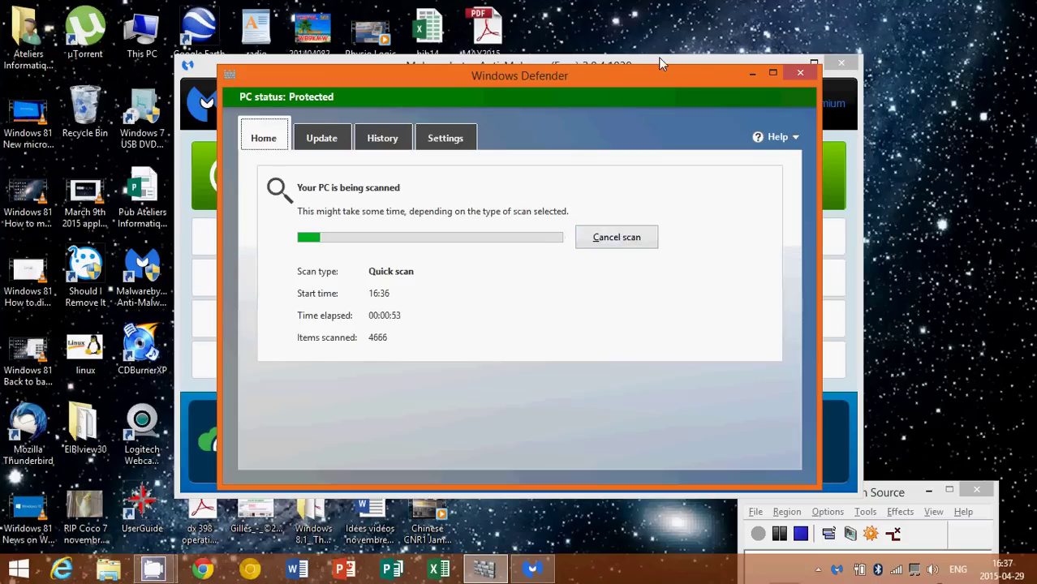
pyautogui.click(211, 63)
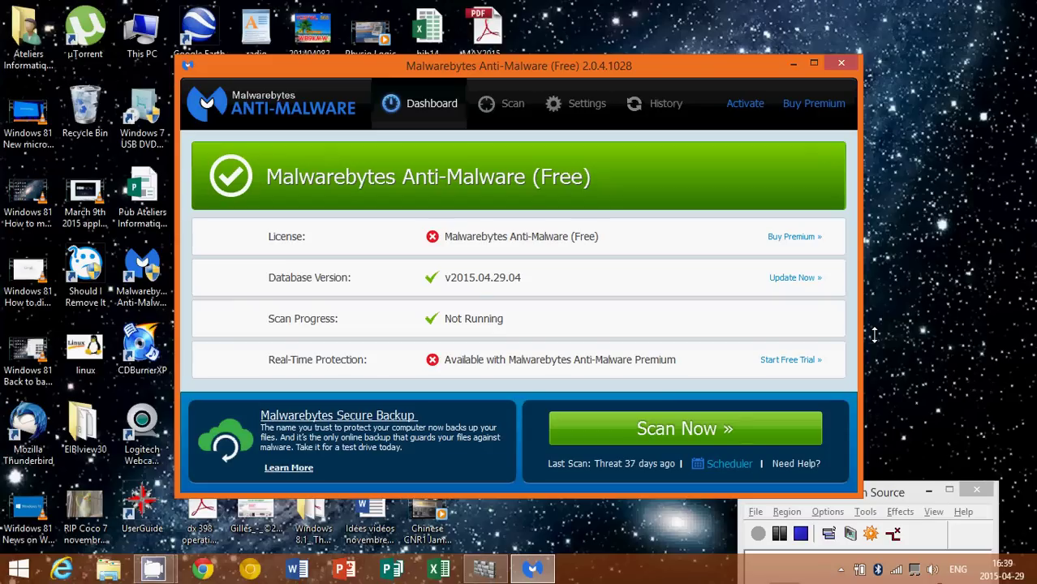
pyautogui.click(889, 489)
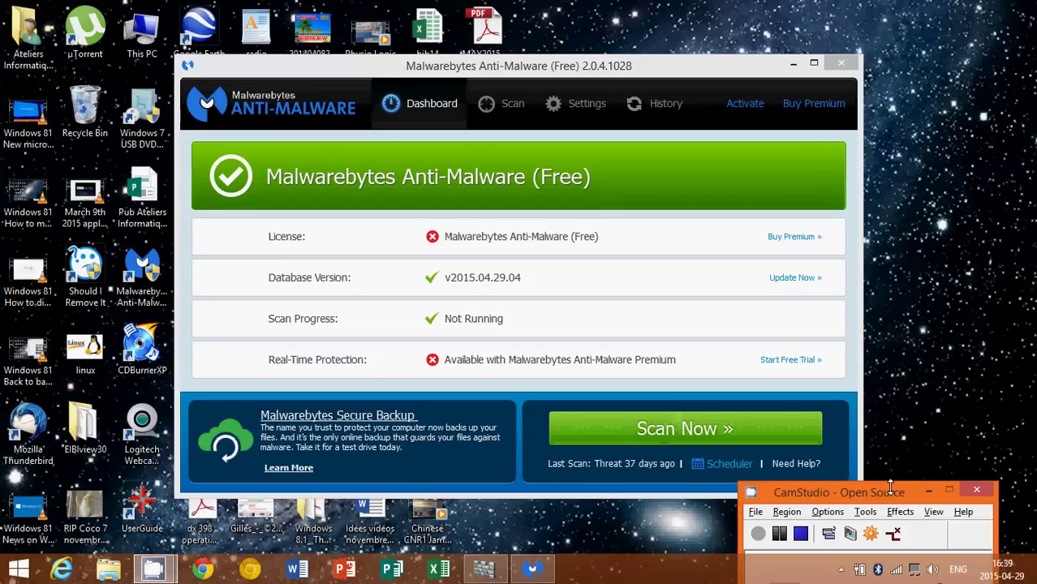